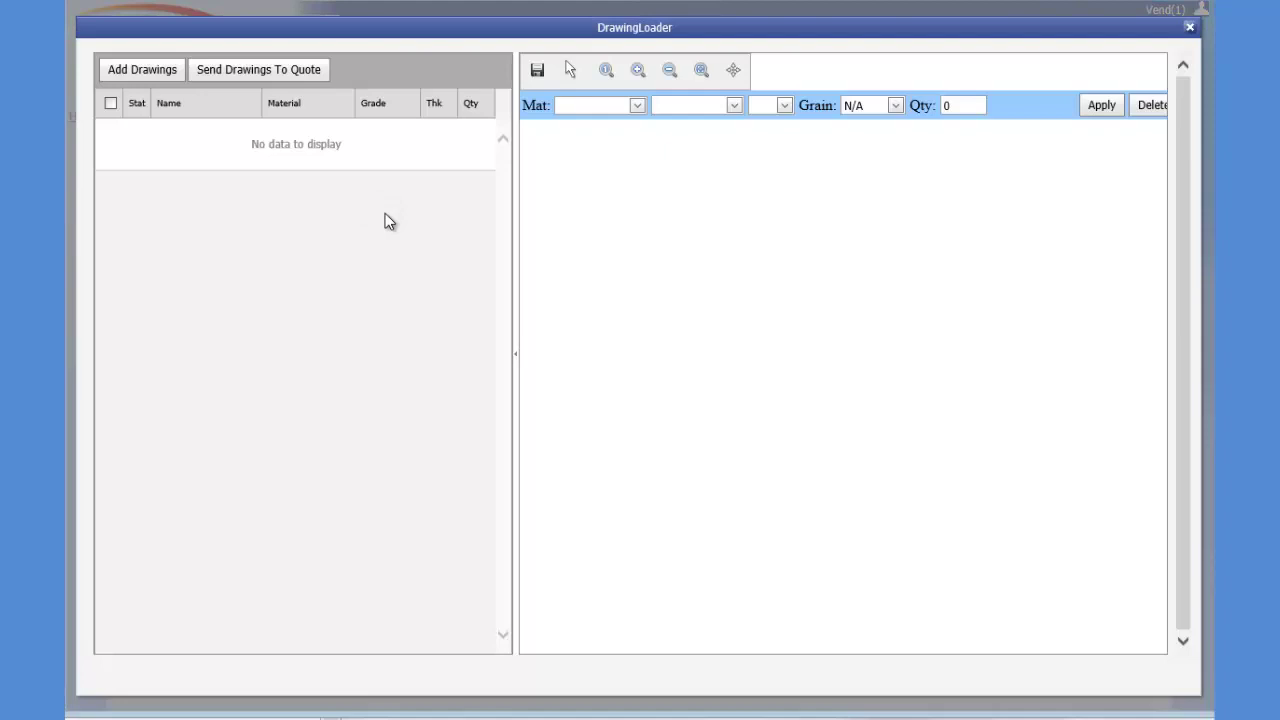
Upload the drawing PinP1.dxf to the drawing list.
{"action": "left_click", "coordinate": [163, 76]}
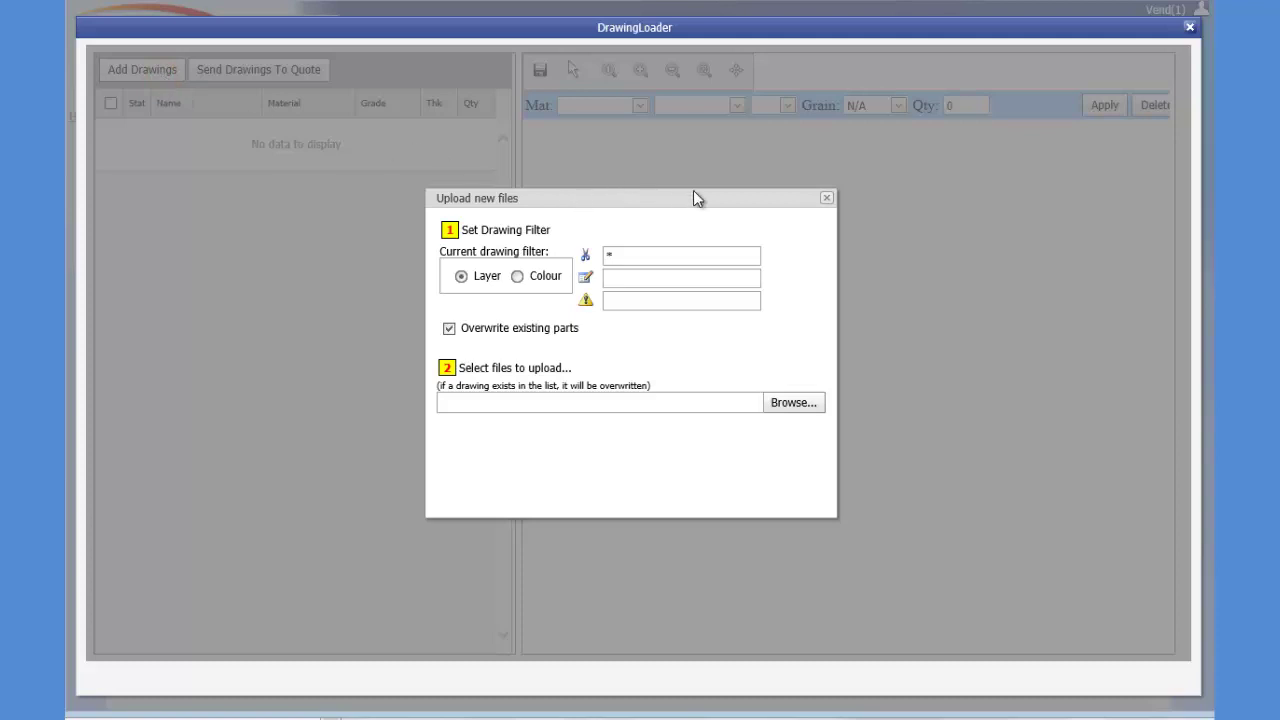
{"action": "left_click", "coordinate": [788, 412]}
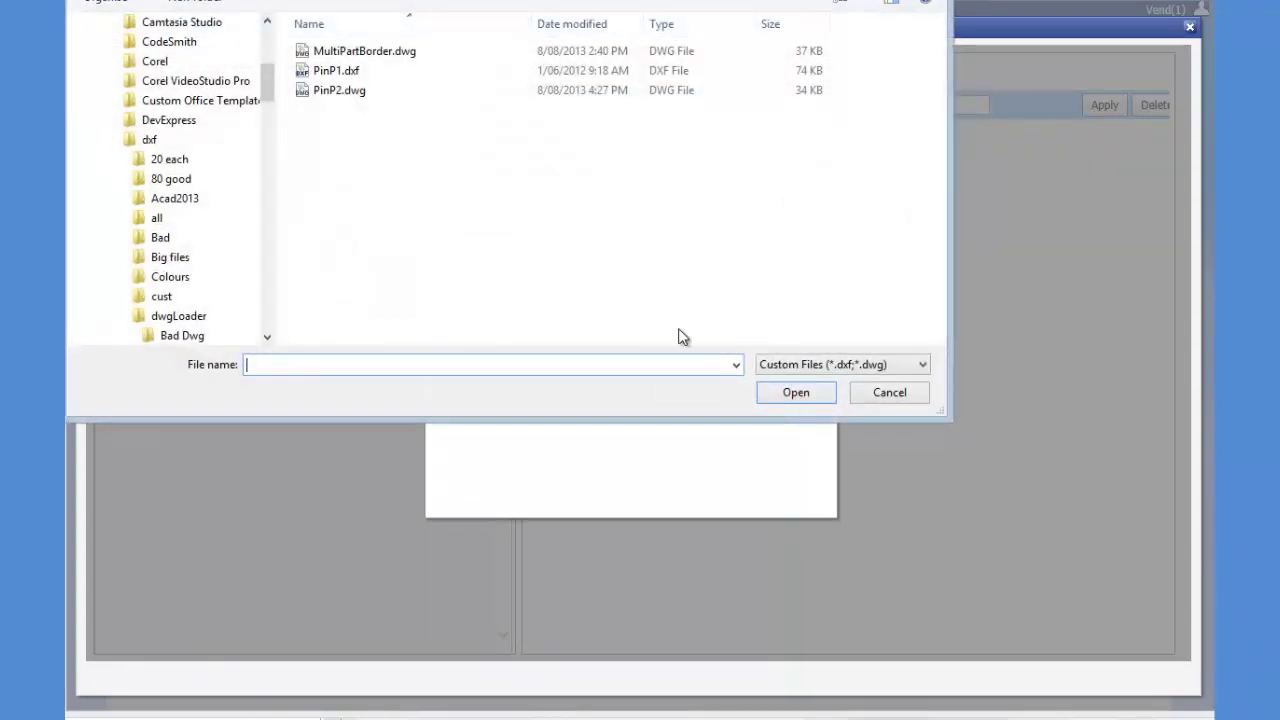
{"action": "left_click", "coordinate": [336, 74]}
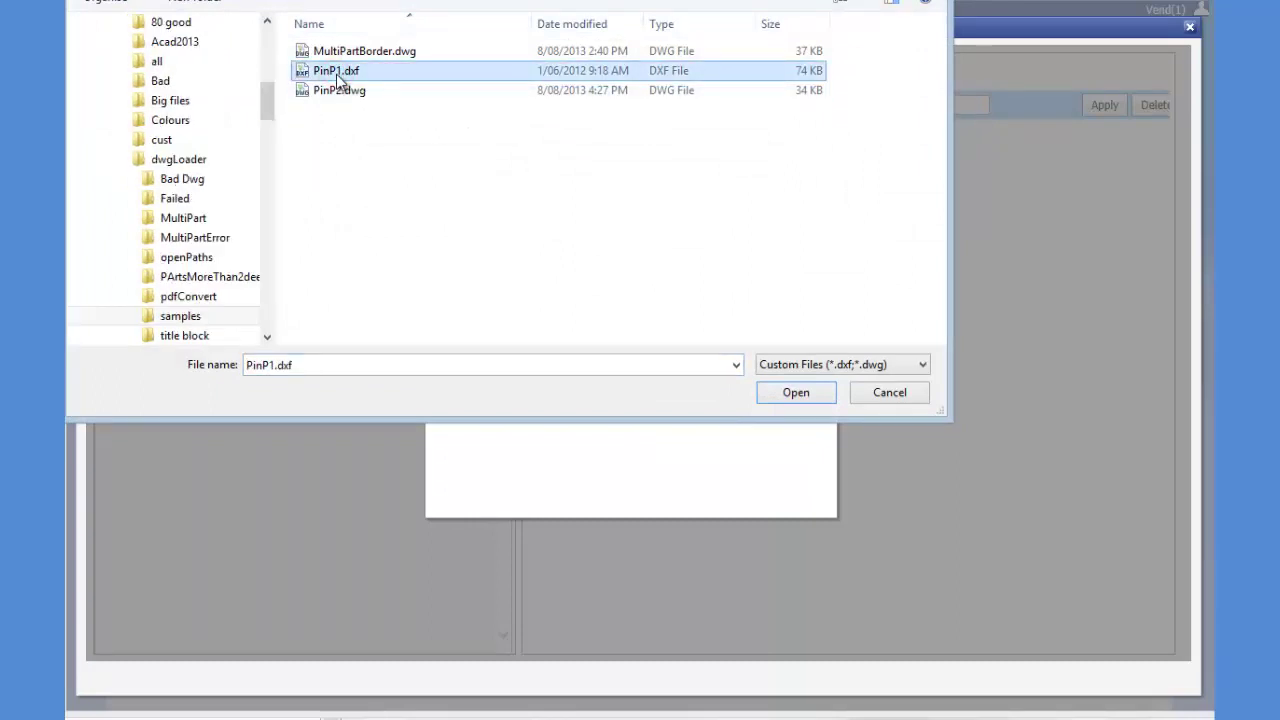
{"action": "left_click", "coordinate": [792, 392]}
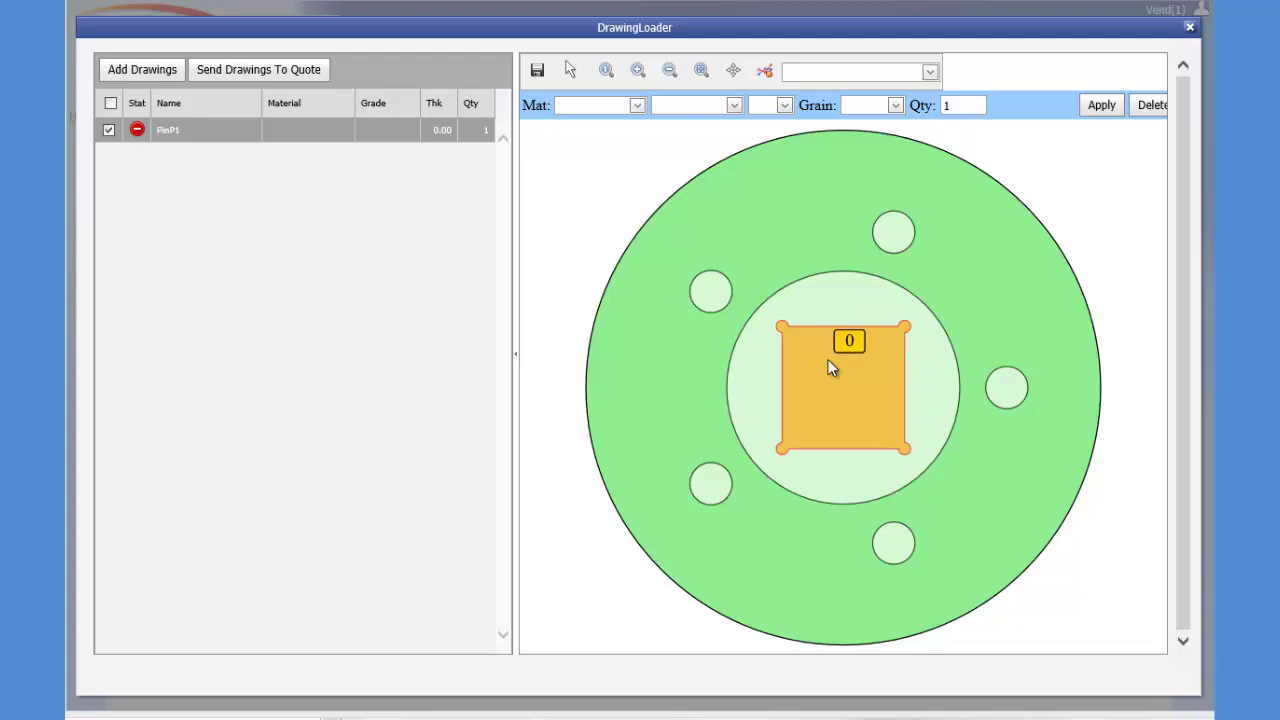
Delete only the highlighted square inside the central hole of PinP1, using Delete Item.
{"action": "left_click", "coordinate": [829, 366]}
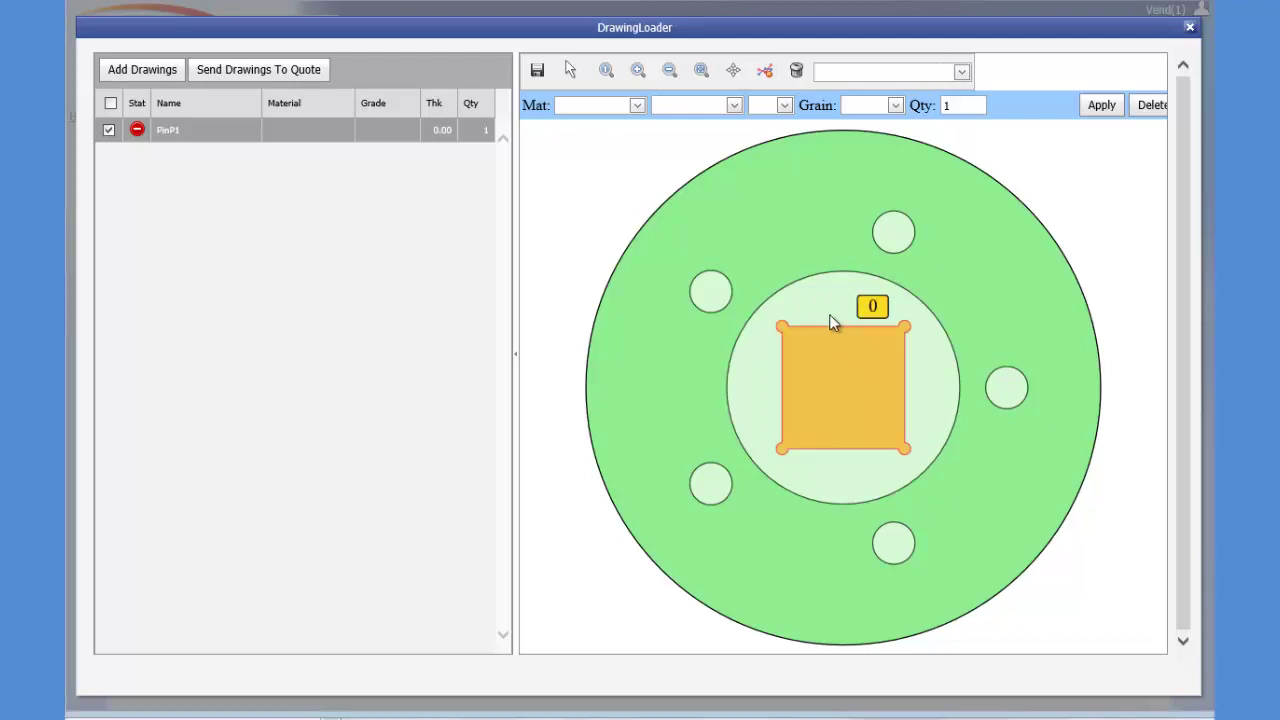
{"action": "right_click", "coordinate": [863, 367]}
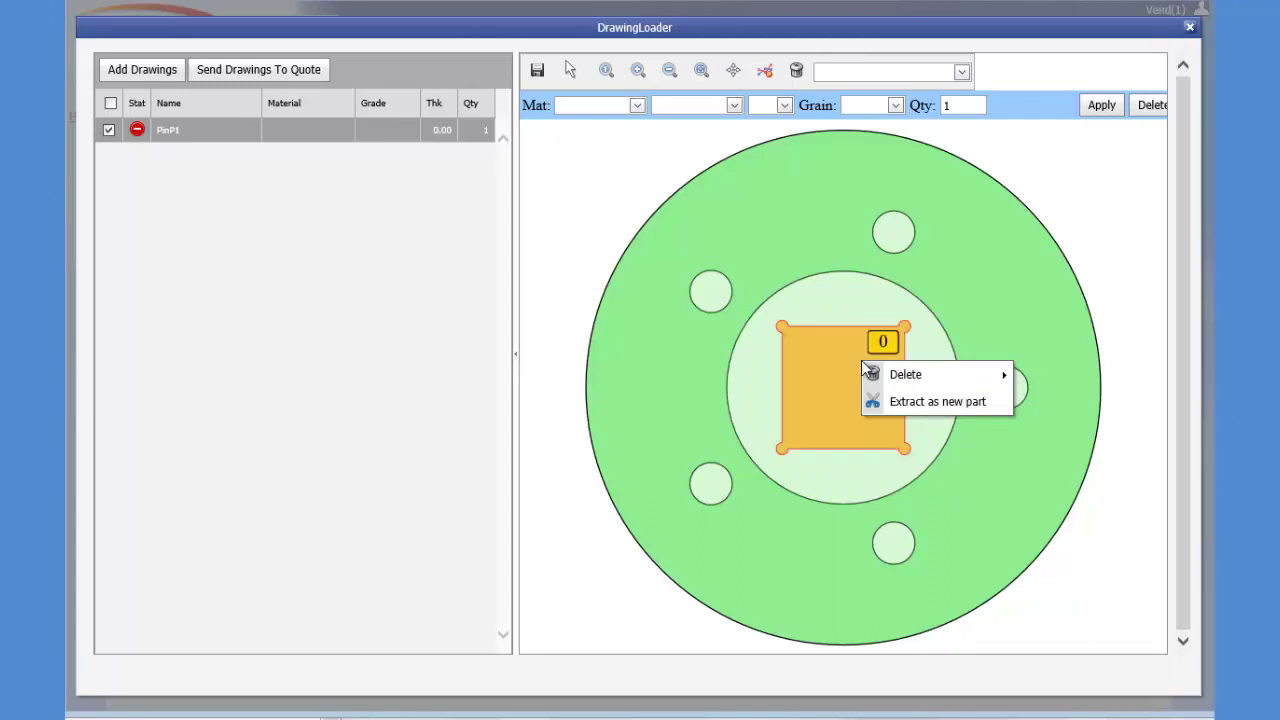
{"action": "mouse_move", "coordinate": [915, 376]}
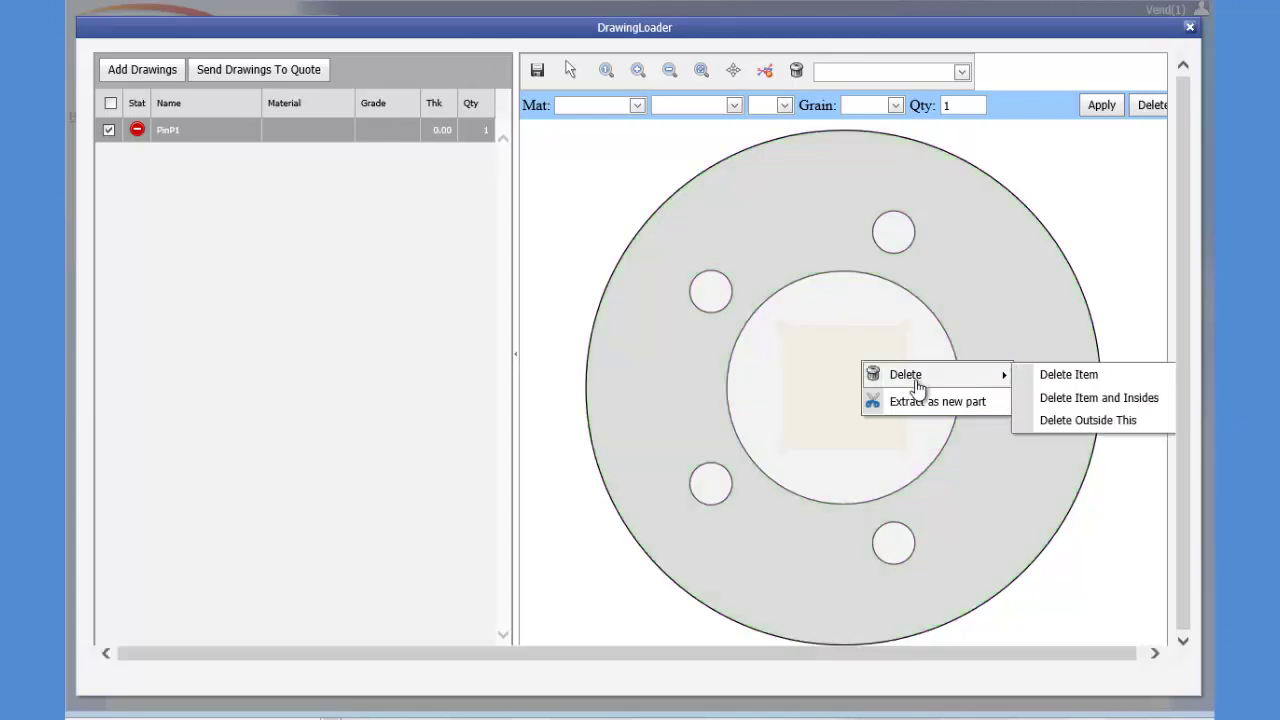
{"action": "left_click", "coordinate": [1101, 379]}
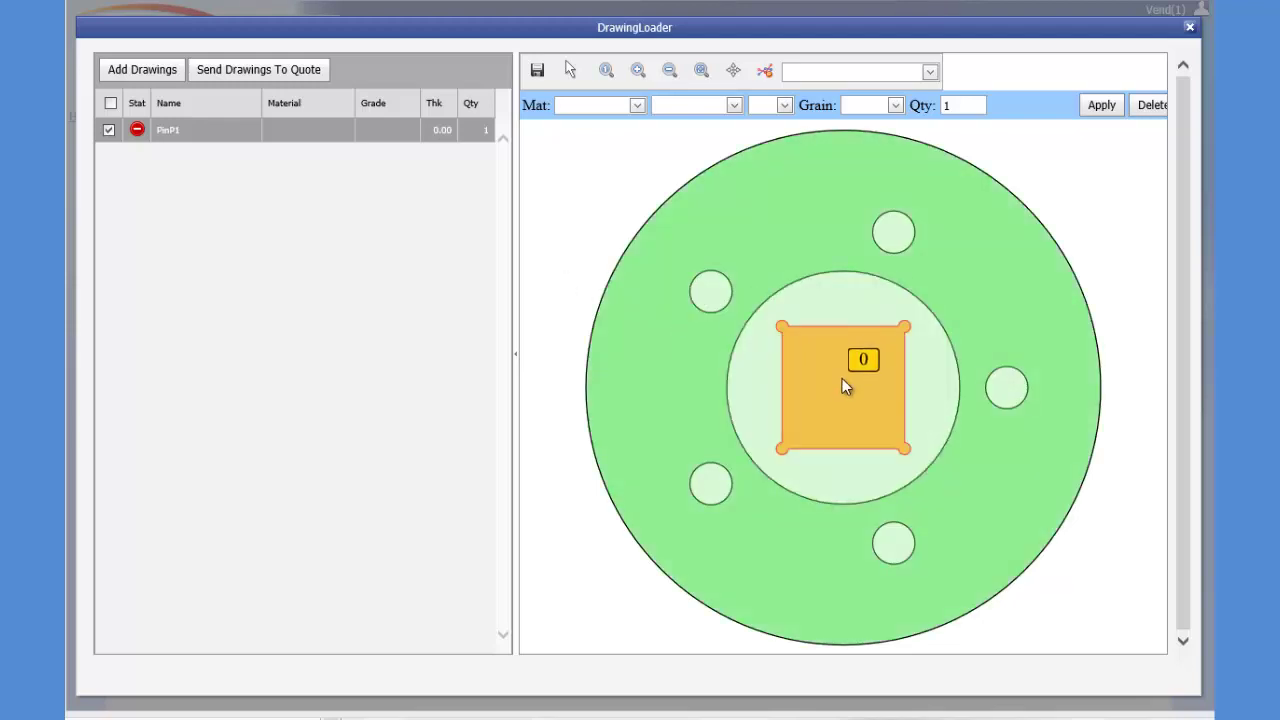
Extract the square inside PinP1's central hole as a new part named PinP1_1 and view both parts.
{"action": "left_click", "coordinate": [843, 380]}
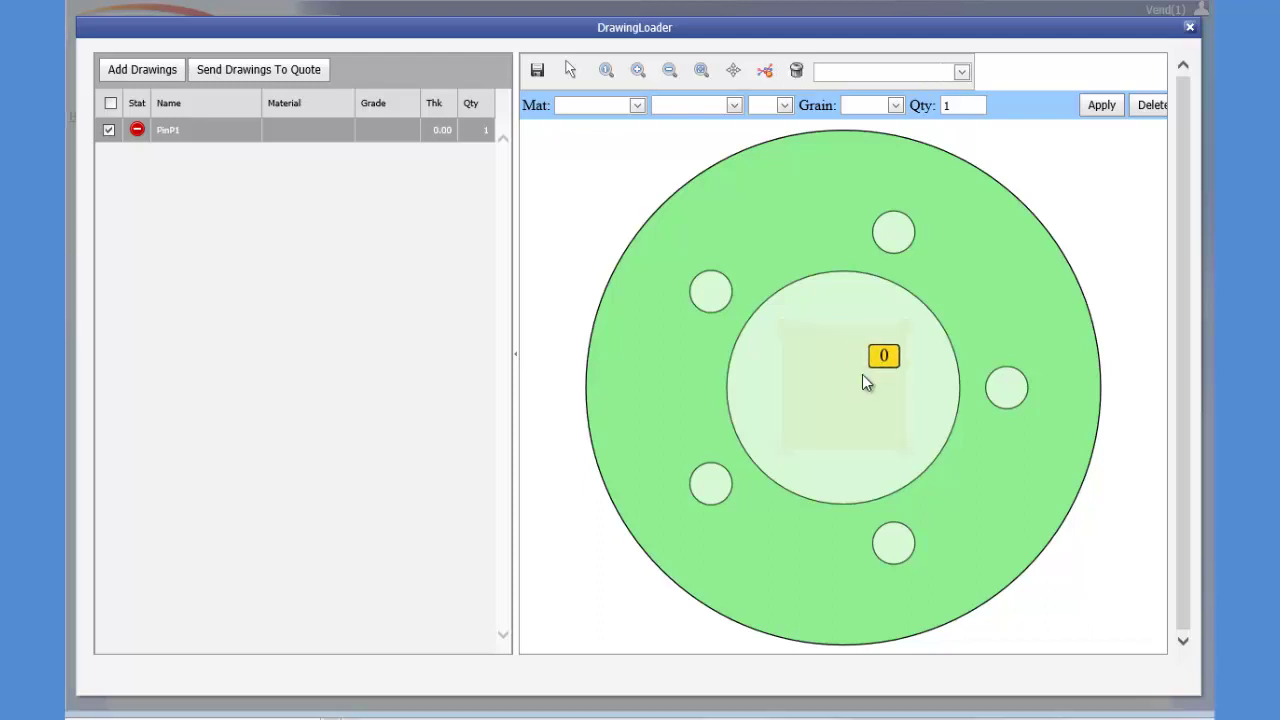
{"action": "right_click", "coordinate": [863, 378]}
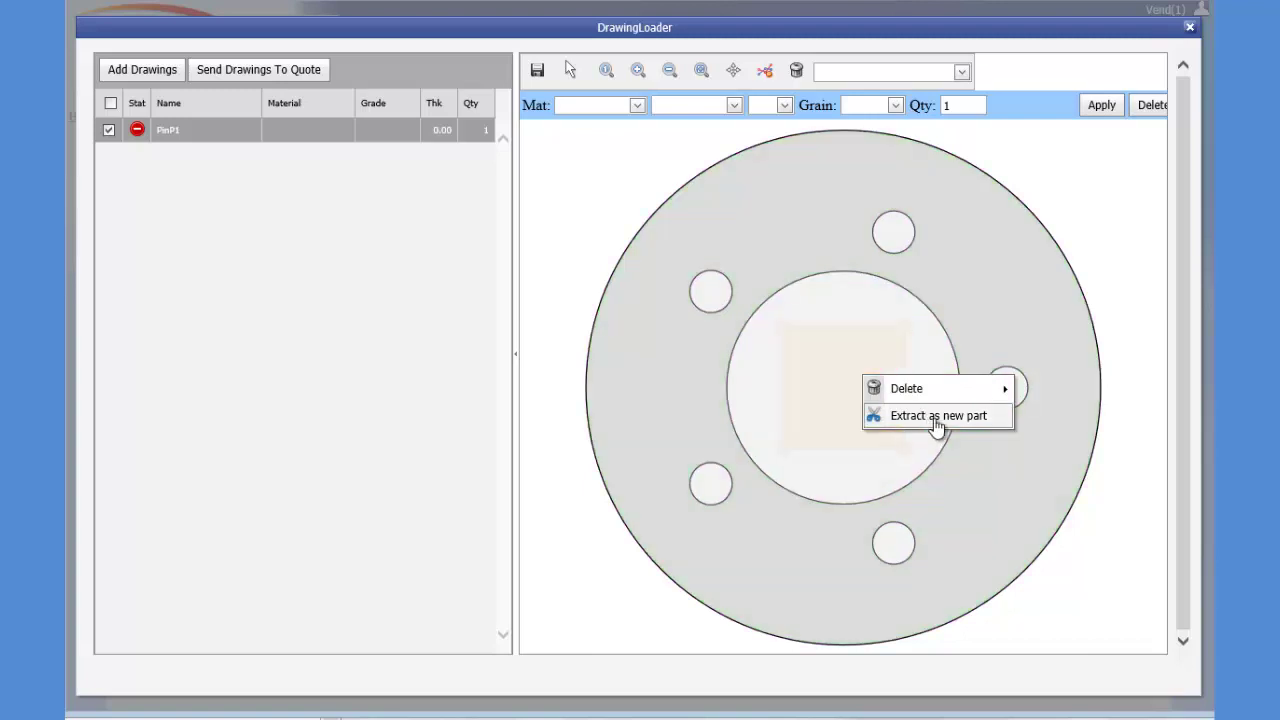
{"action": "left_click", "coordinate": [936, 416]}
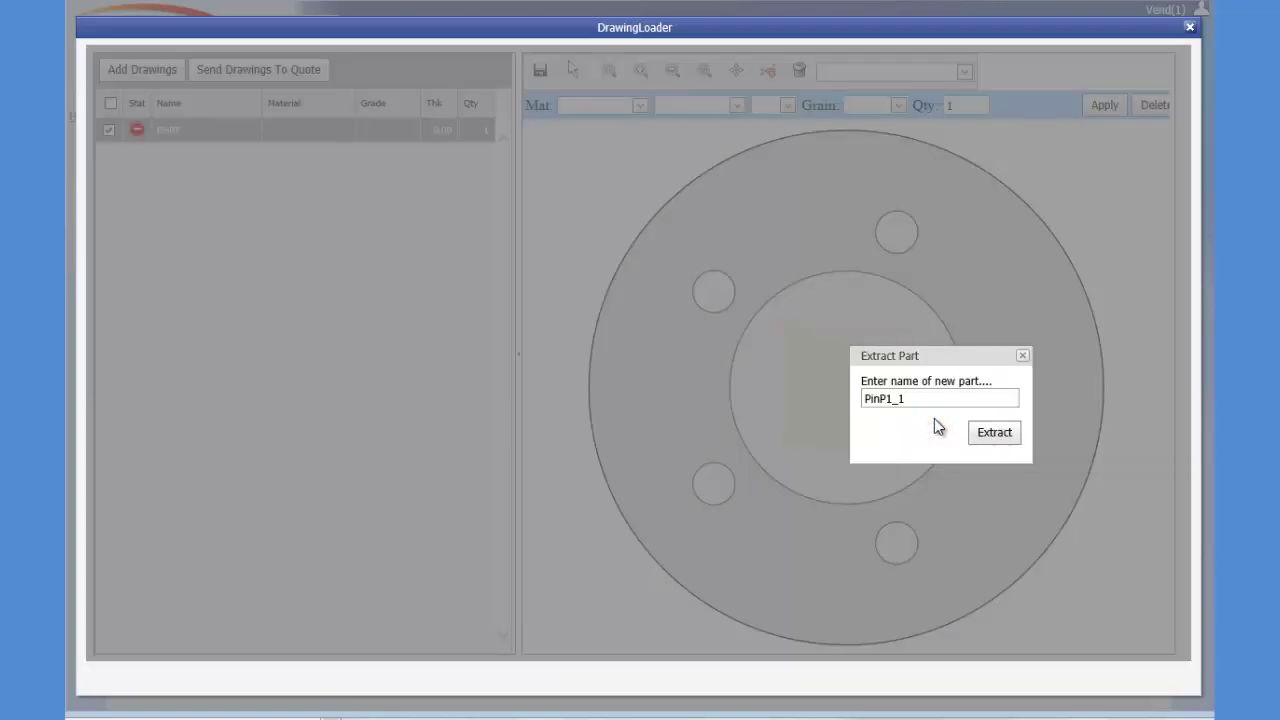
{"action": "left_click_drag", "start_coordinate": [929, 398], "coordinate": [895, 399]}
{"action": "left_click", "coordinate": [997, 432]}
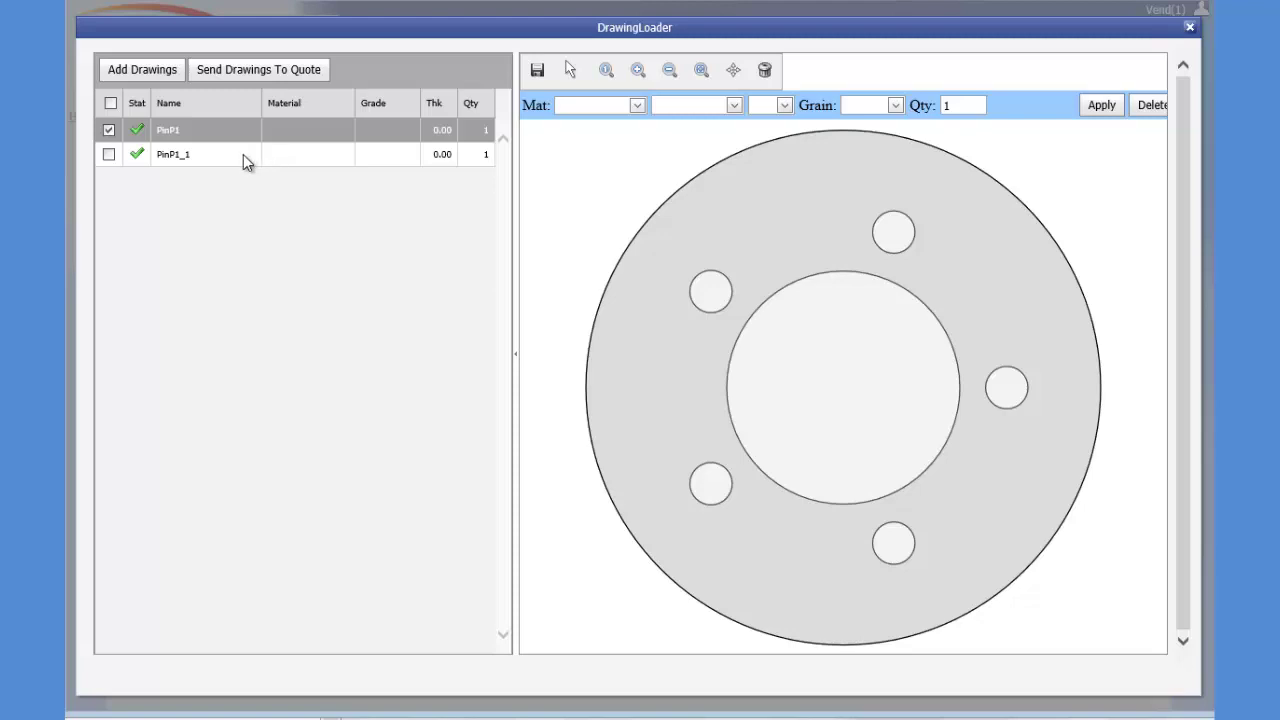
{"action": "left_click", "coordinate": [204, 157]}
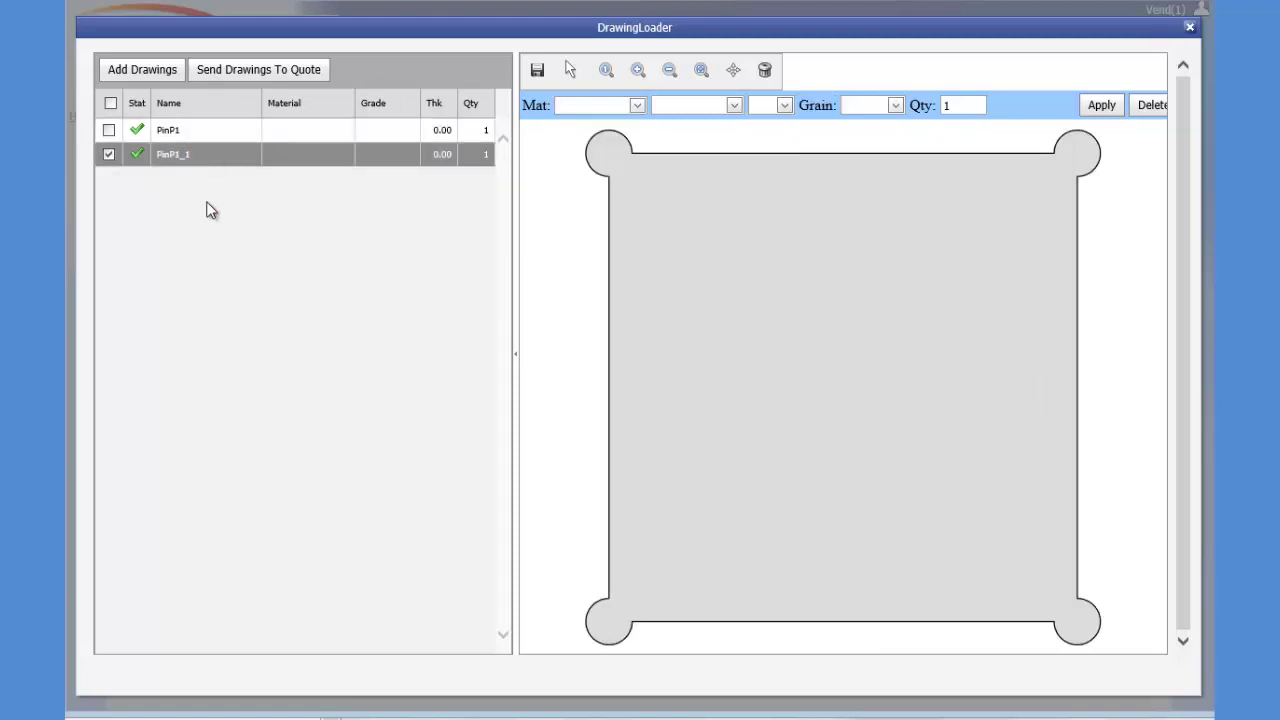
{"action": "left_click", "coordinate": [212, 130]}
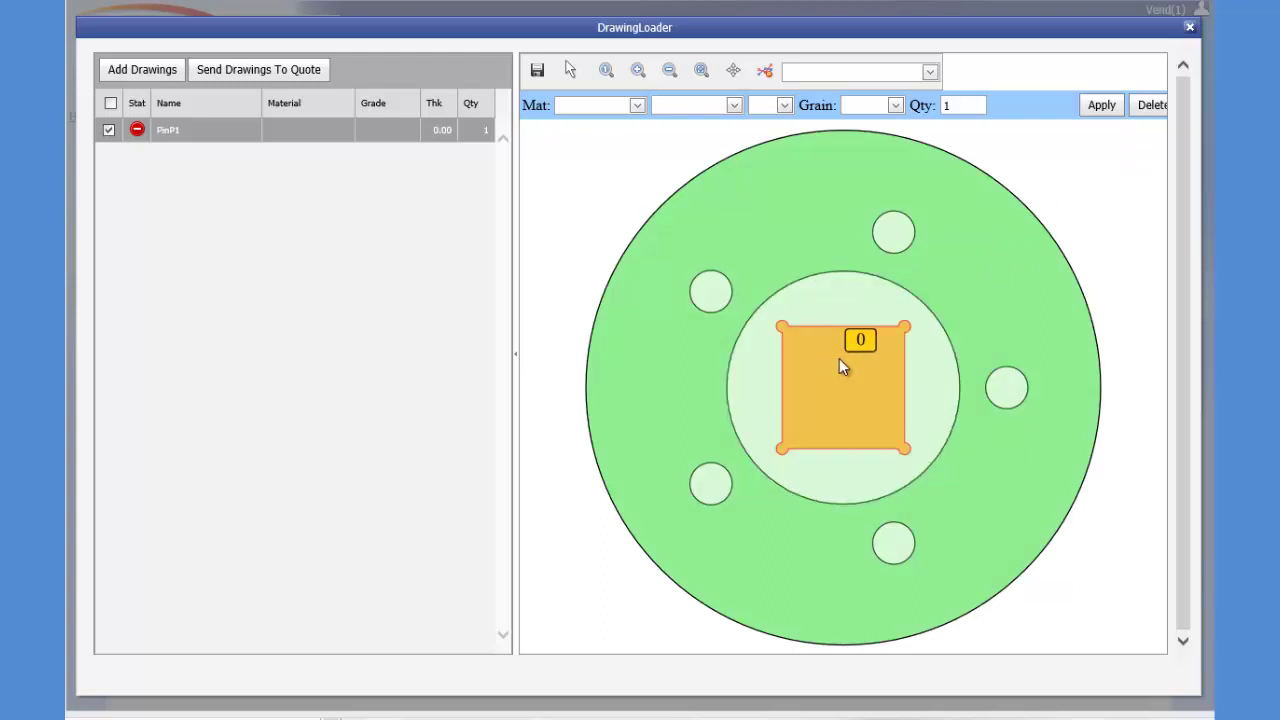
Extract PinP1's central circle together with its inner square as new part PinP1_1 and view the extracted part.
{"action": "left_click", "coordinate": [845, 298]}
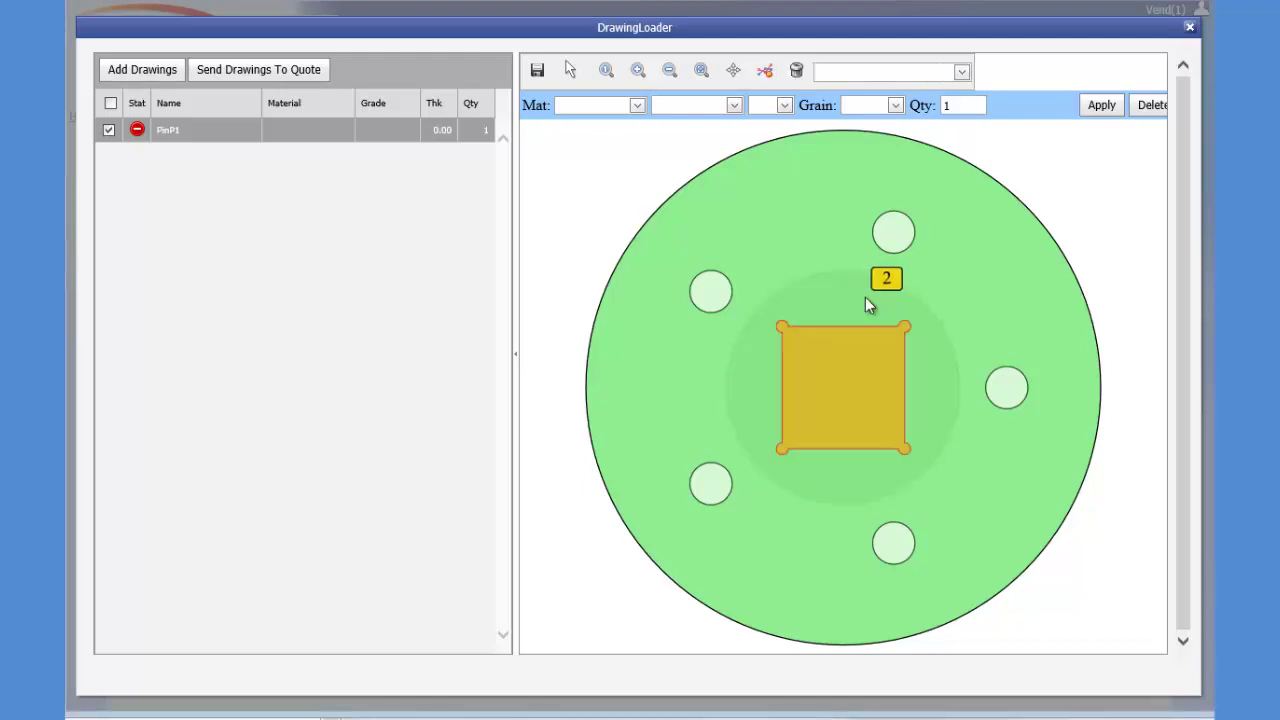
{"action": "right_click", "coordinate": [865, 297]}
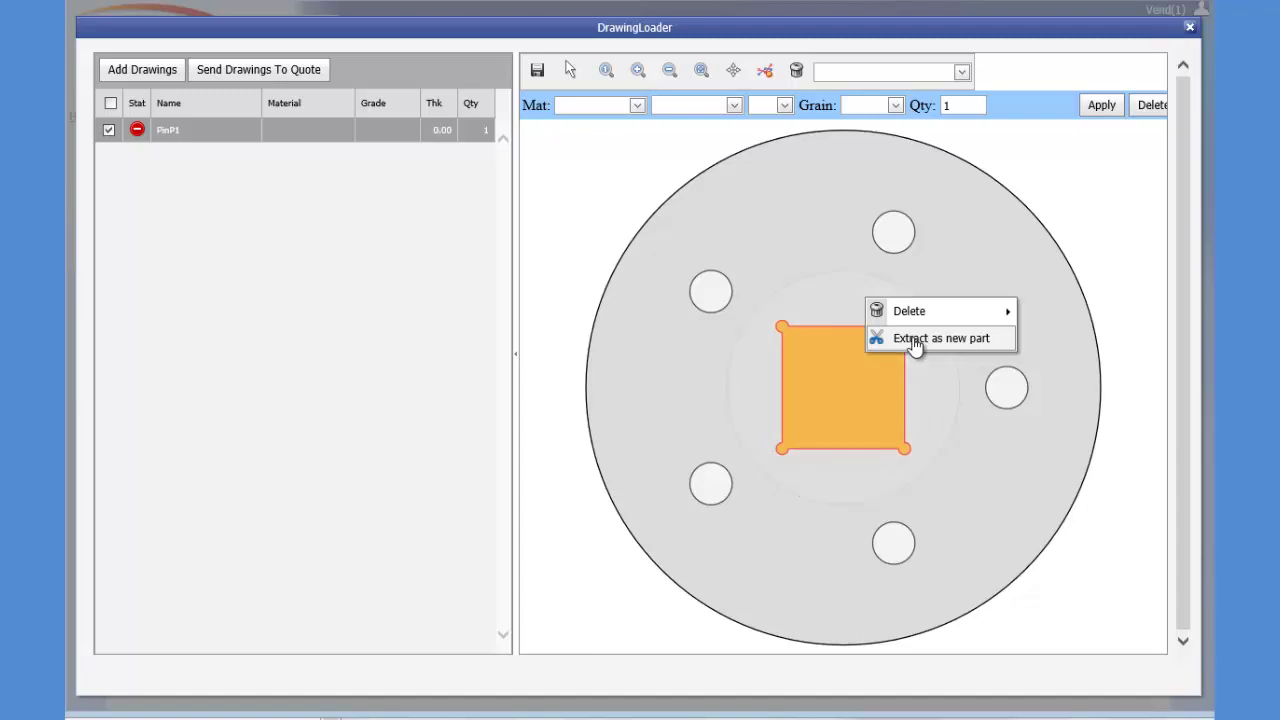
{"action": "left_click", "coordinate": [914, 340]}
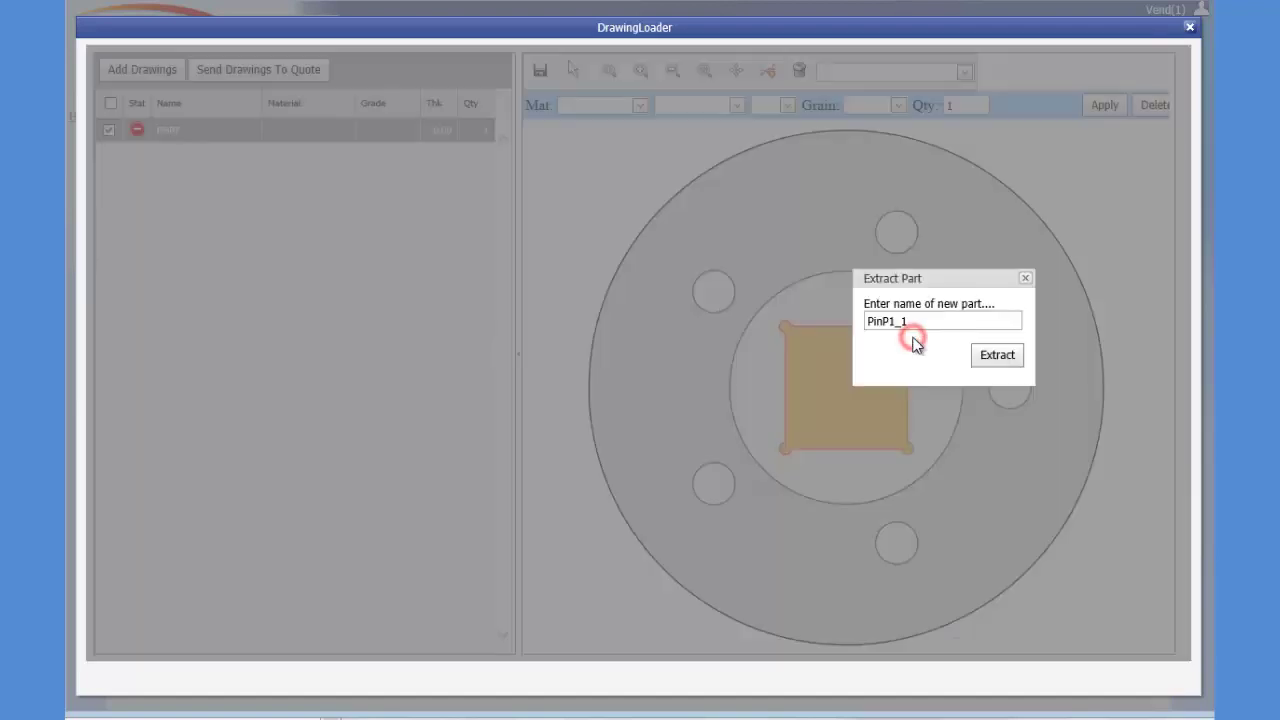
{"action": "left_click", "coordinate": [993, 357]}
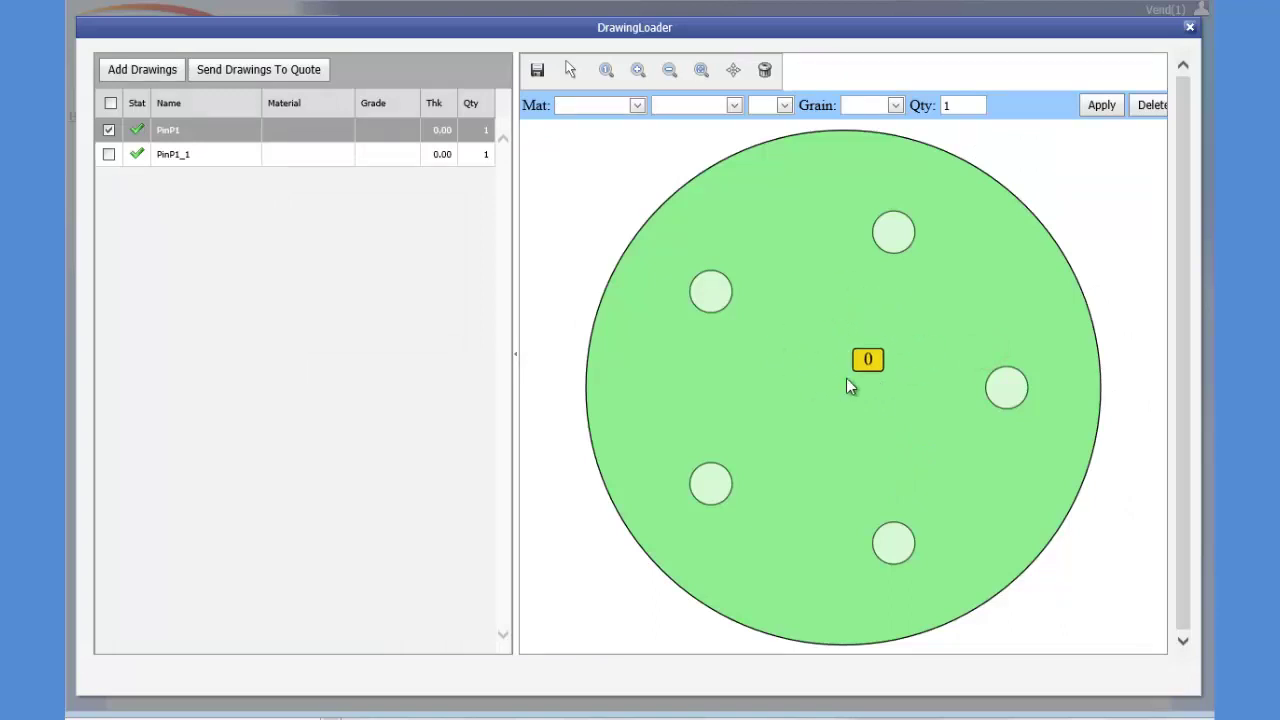
{"action": "left_click", "coordinate": [219, 162]}
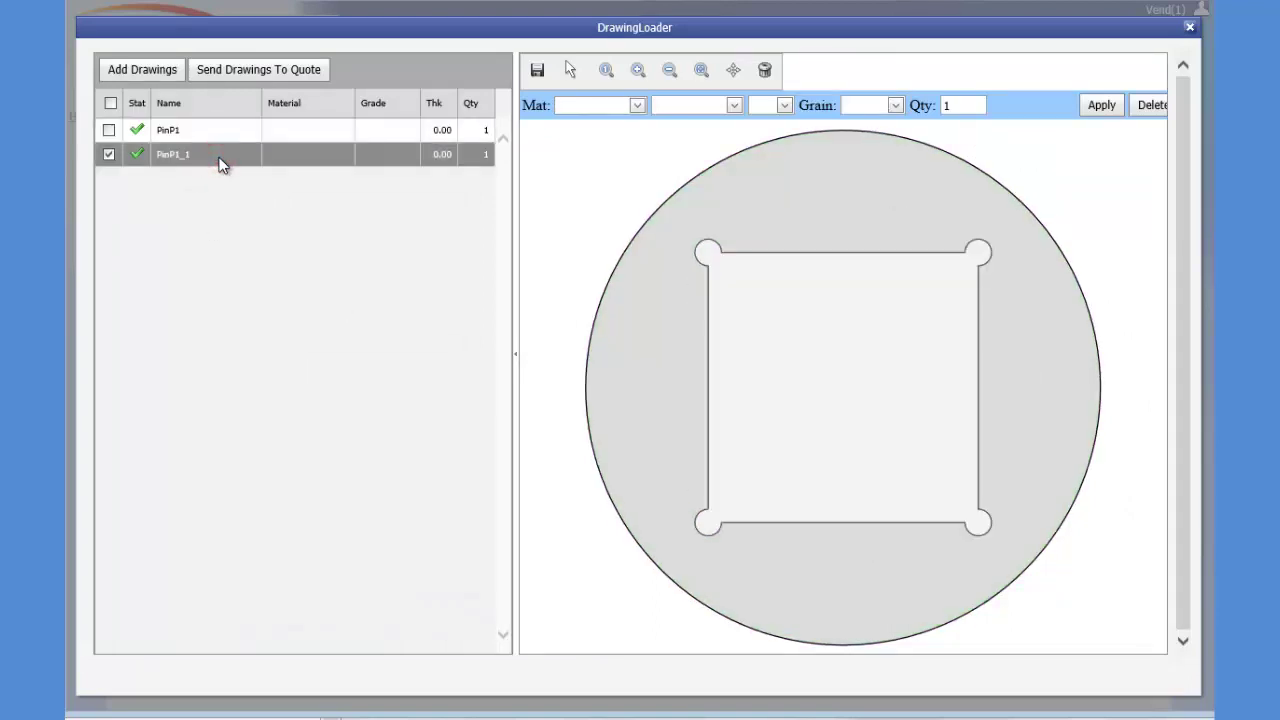
{"action": "key", "text": "Delete"}
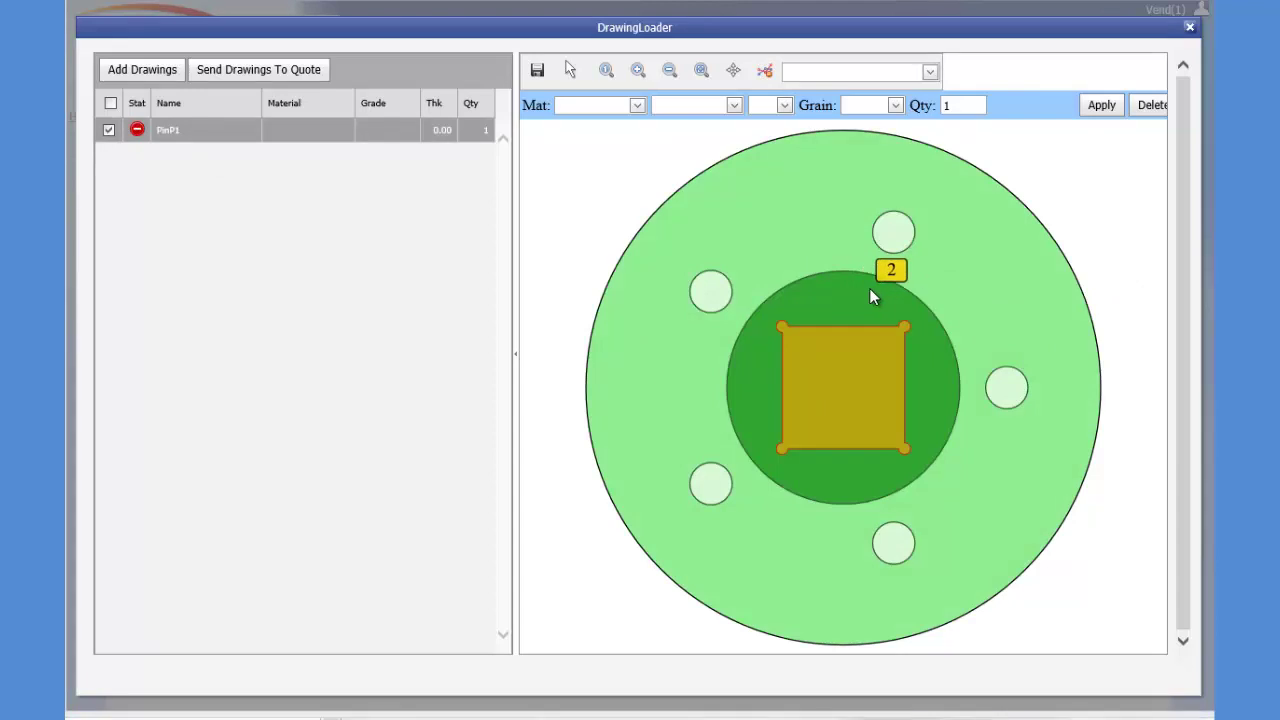
Delete the central circle of PinP1 together with the square inside it, using Delete Item and Insides.
{"action": "left_click", "coordinate": [874, 285]}
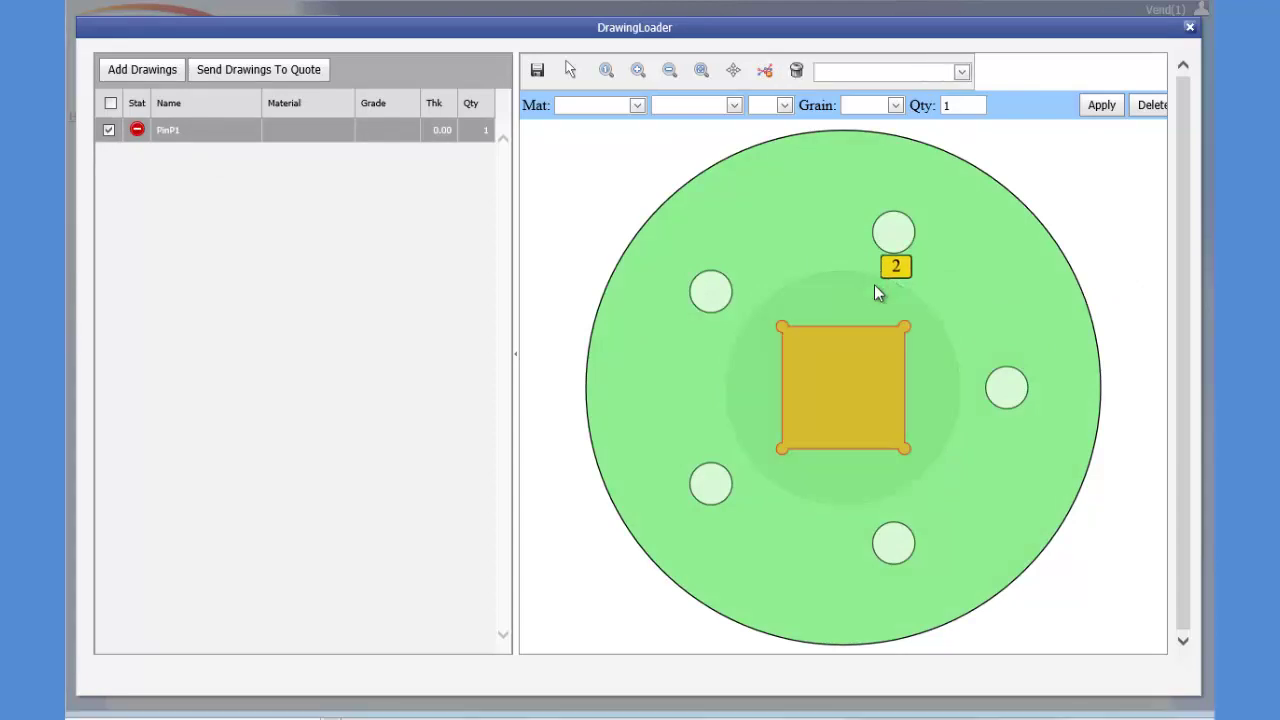
{"action": "right_click", "coordinate": [874, 284]}
{"action": "mouse_move", "coordinate": [912, 300]}
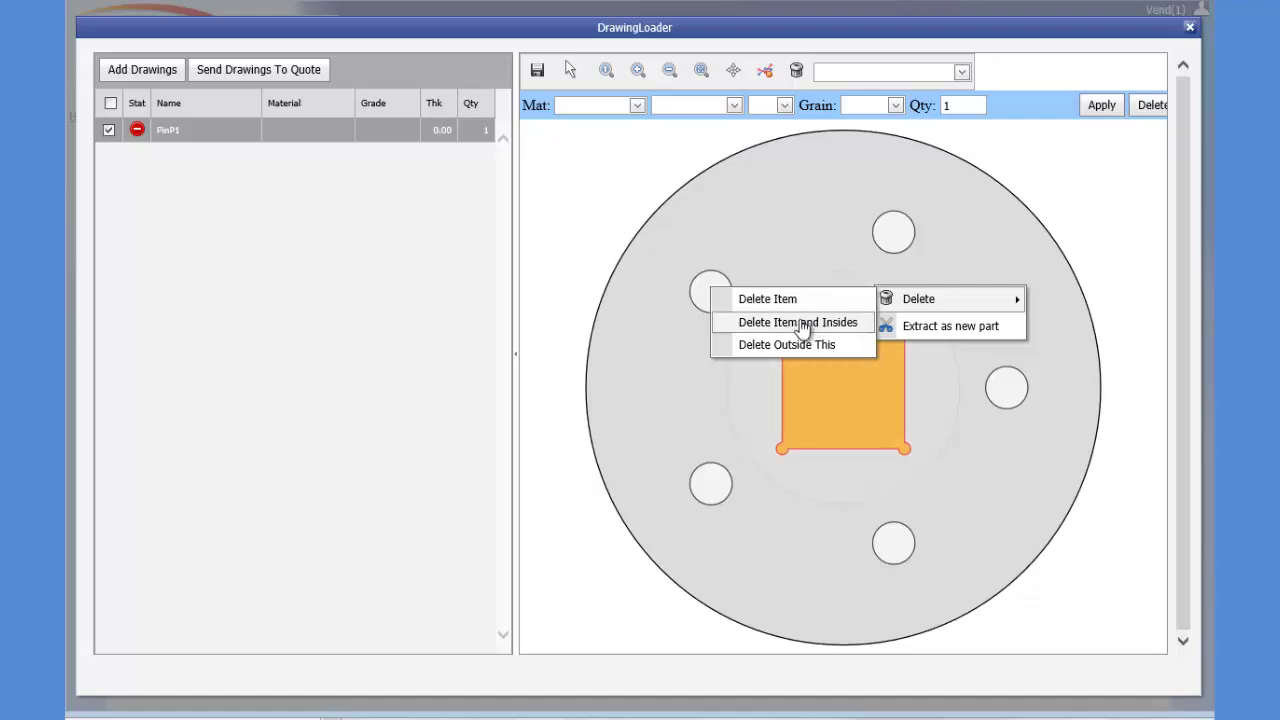
{"action": "left_click", "coordinate": [803, 322]}
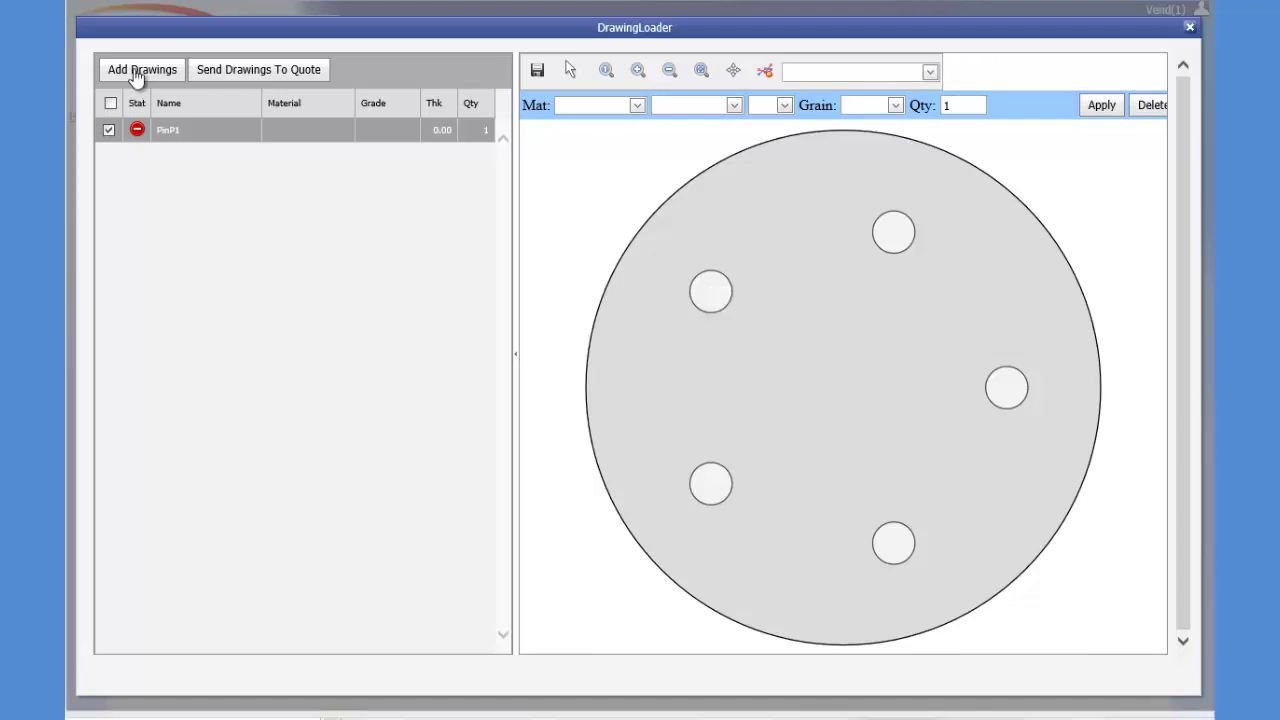
Upload the drawing PinP2.dwg and switch to it, saving the changes made to PinP1.
{"action": "left_click", "coordinate": [140, 68]}
{"action": "left_click", "coordinate": [778, 405]}
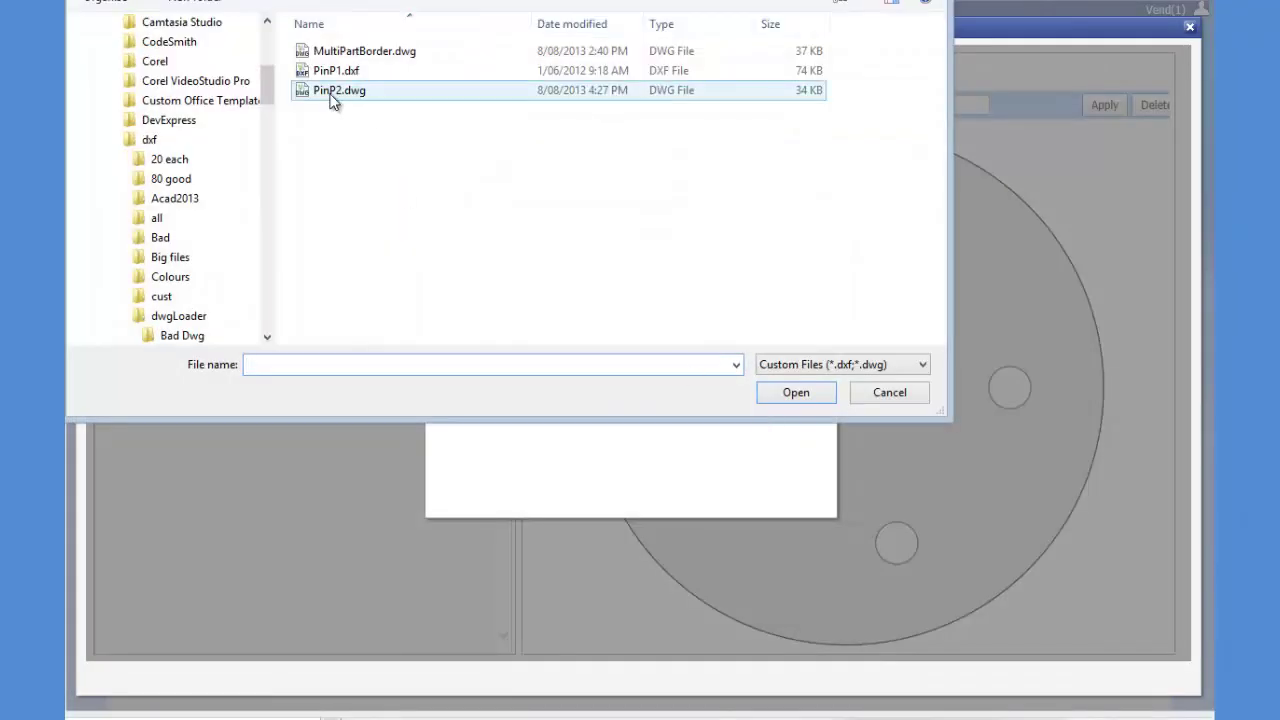
{"action": "left_click", "coordinate": [332, 96]}
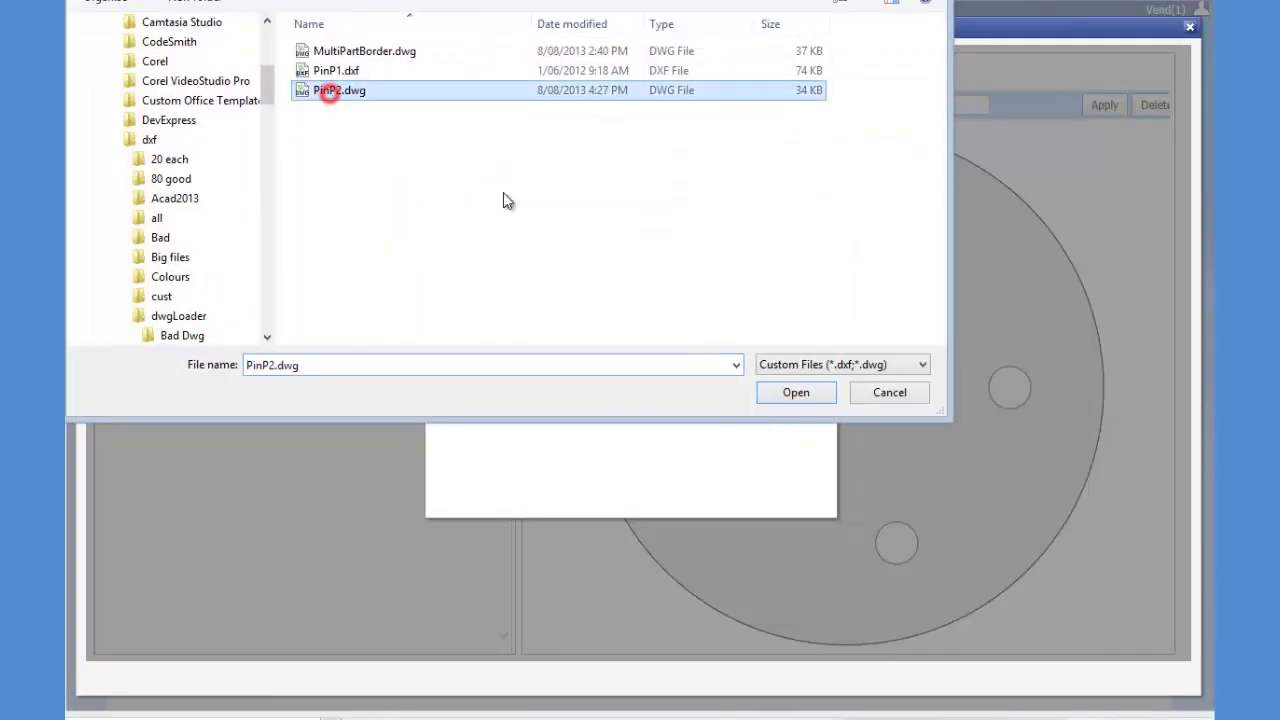
{"action": "left_click", "coordinate": [797, 390]}
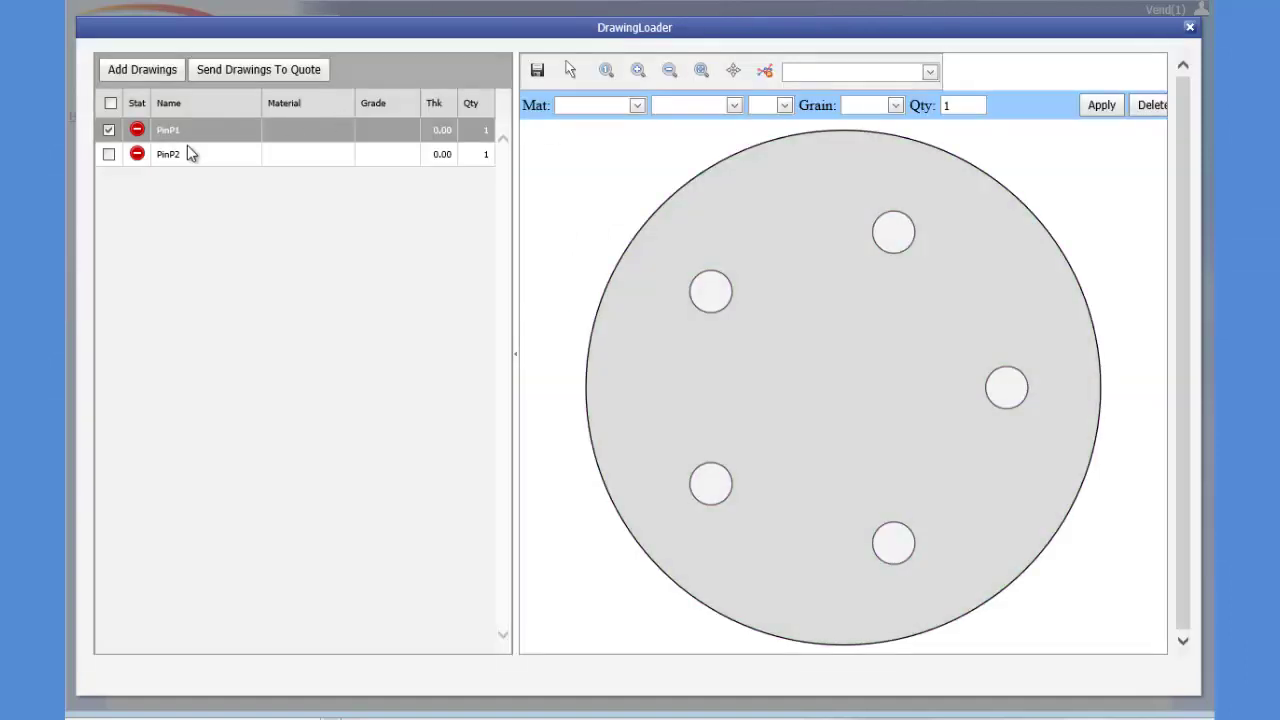
{"action": "left_click", "coordinate": [187, 153]}
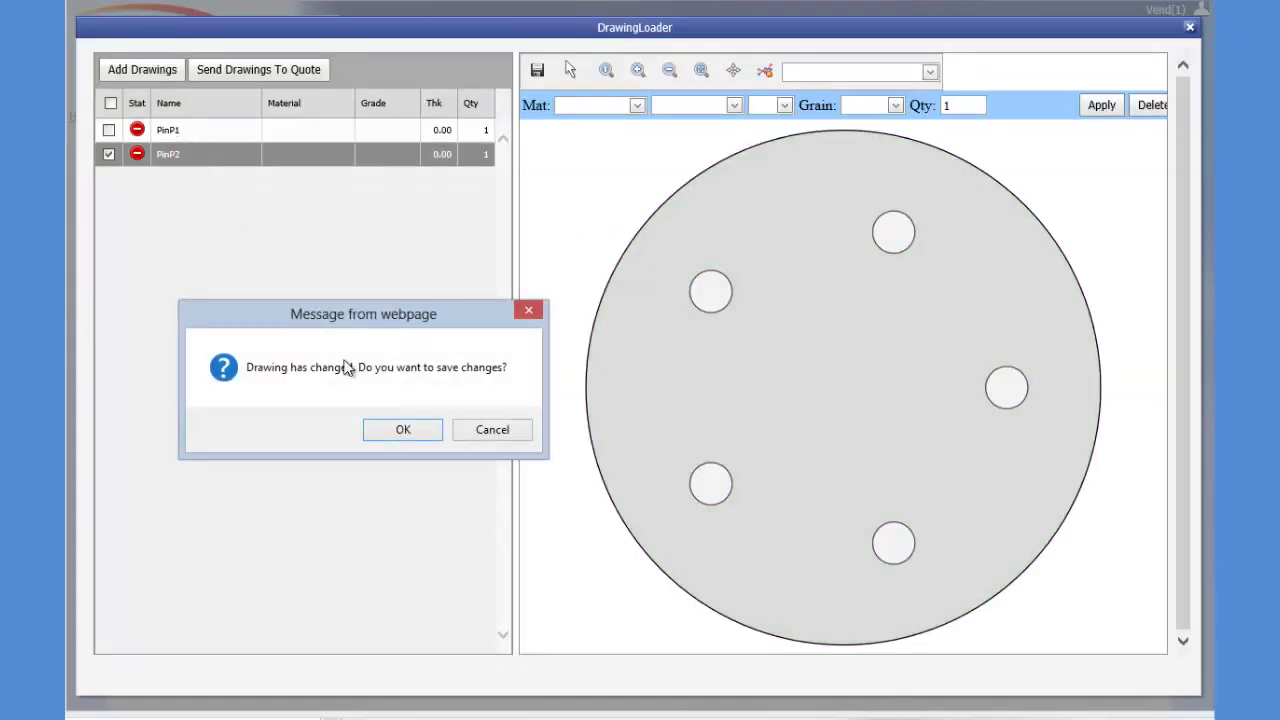
{"action": "left_click", "coordinate": [384, 432]}
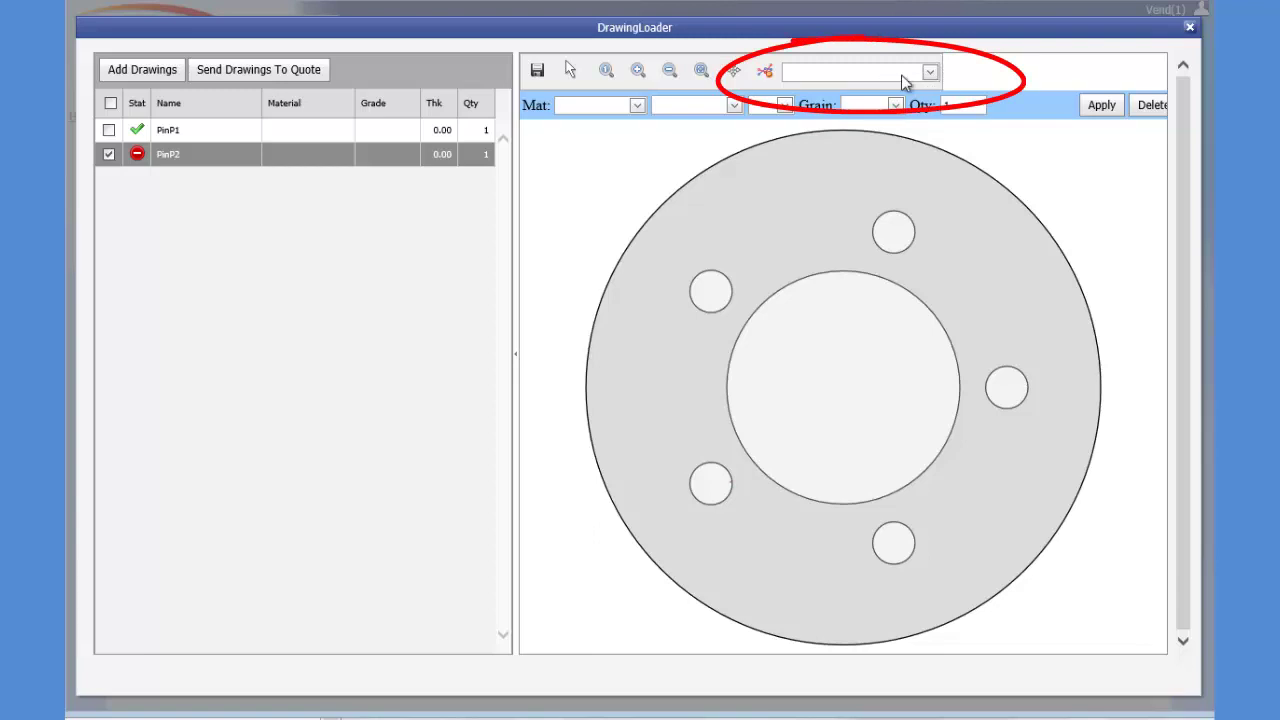
Locate the tiny circle listed as "7 Enclosed by 3 0" in PinP2 and delete only that item.
{"action": "left_click", "coordinate": [930, 73]}
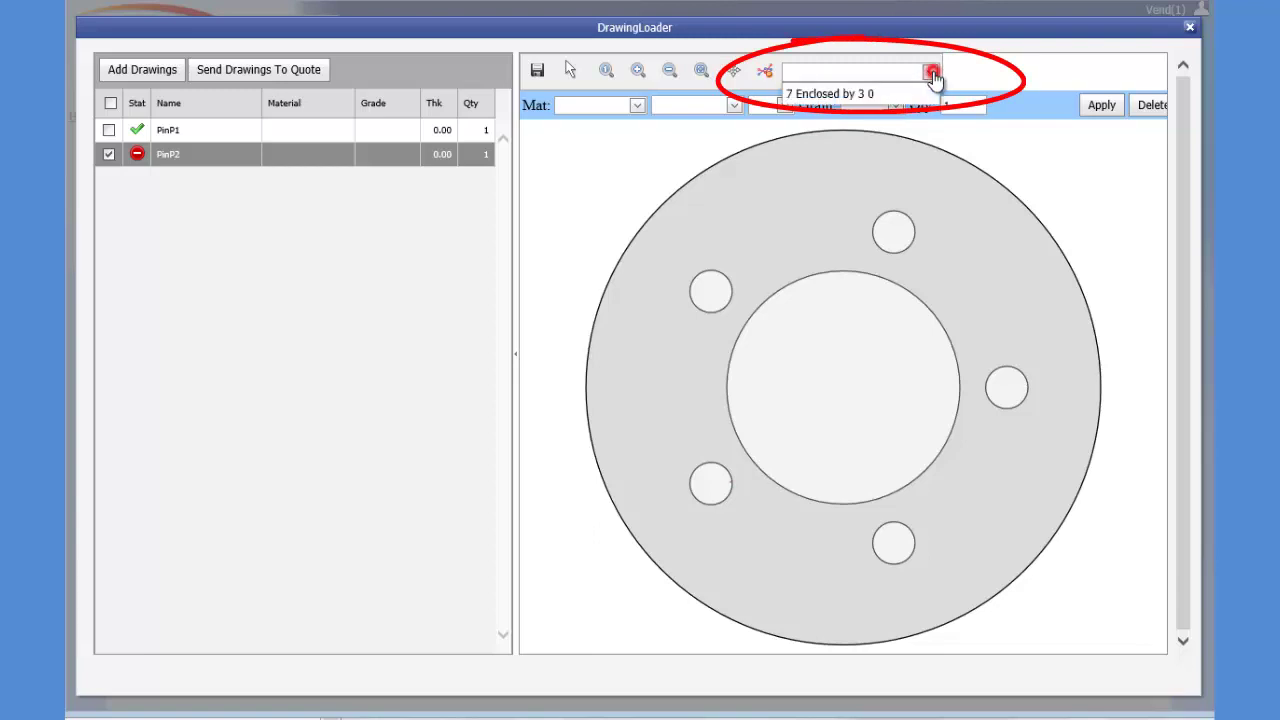
{"action": "left_click", "coordinate": [857, 98]}
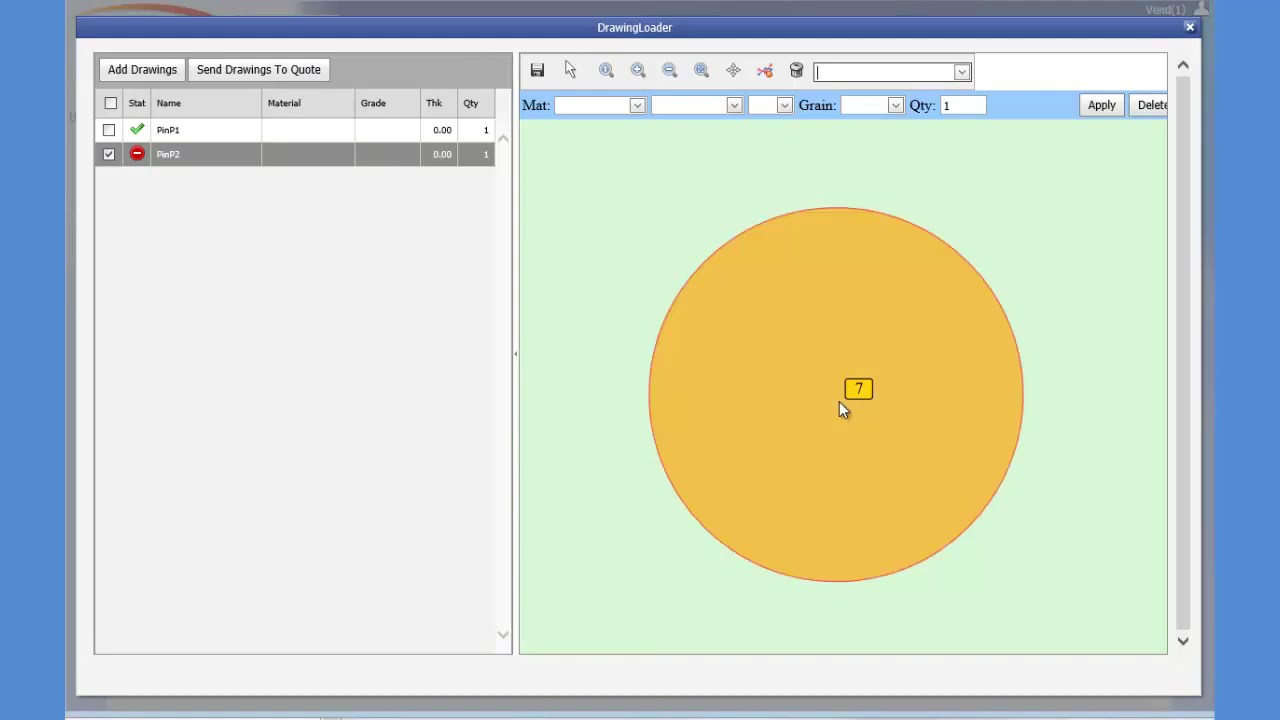
{"action": "scroll", "coordinate": [1005, 395], "scroll_direction": "down", "scroll_amount": 3}
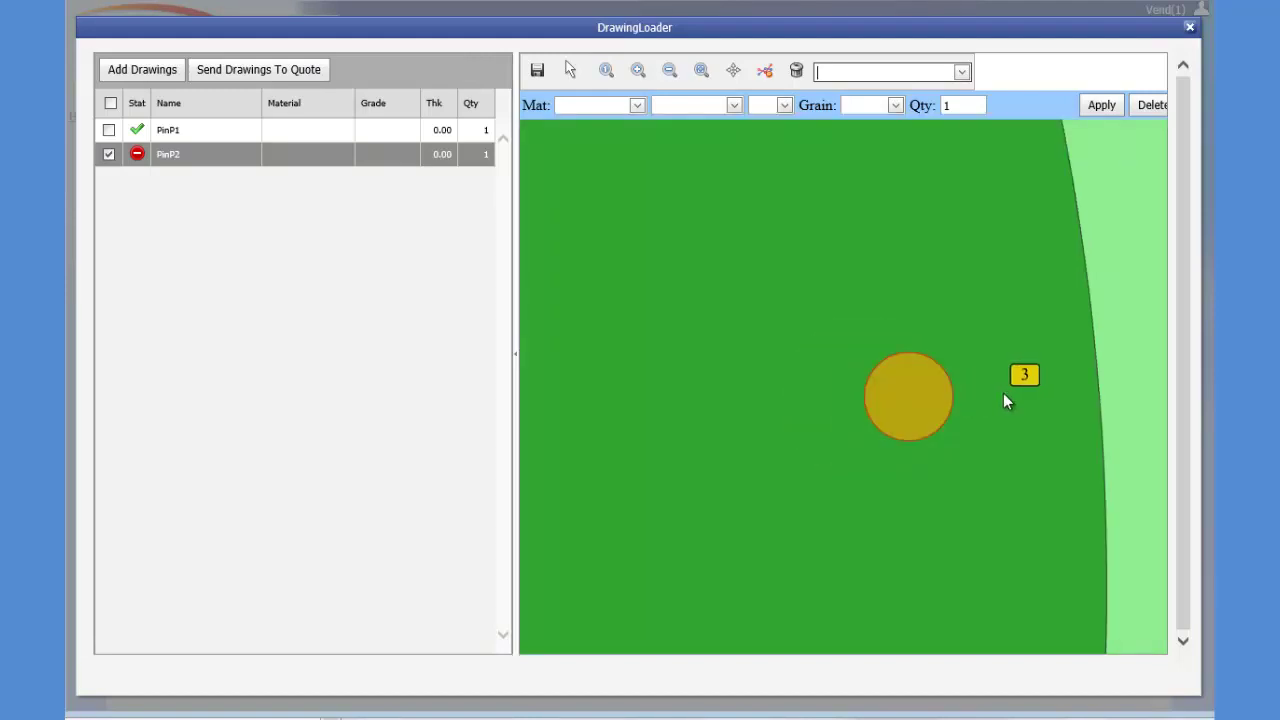
{"action": "scroll", "coordinate": [941, 410], "scroll_direction": "down", "scroll_amount": 5}
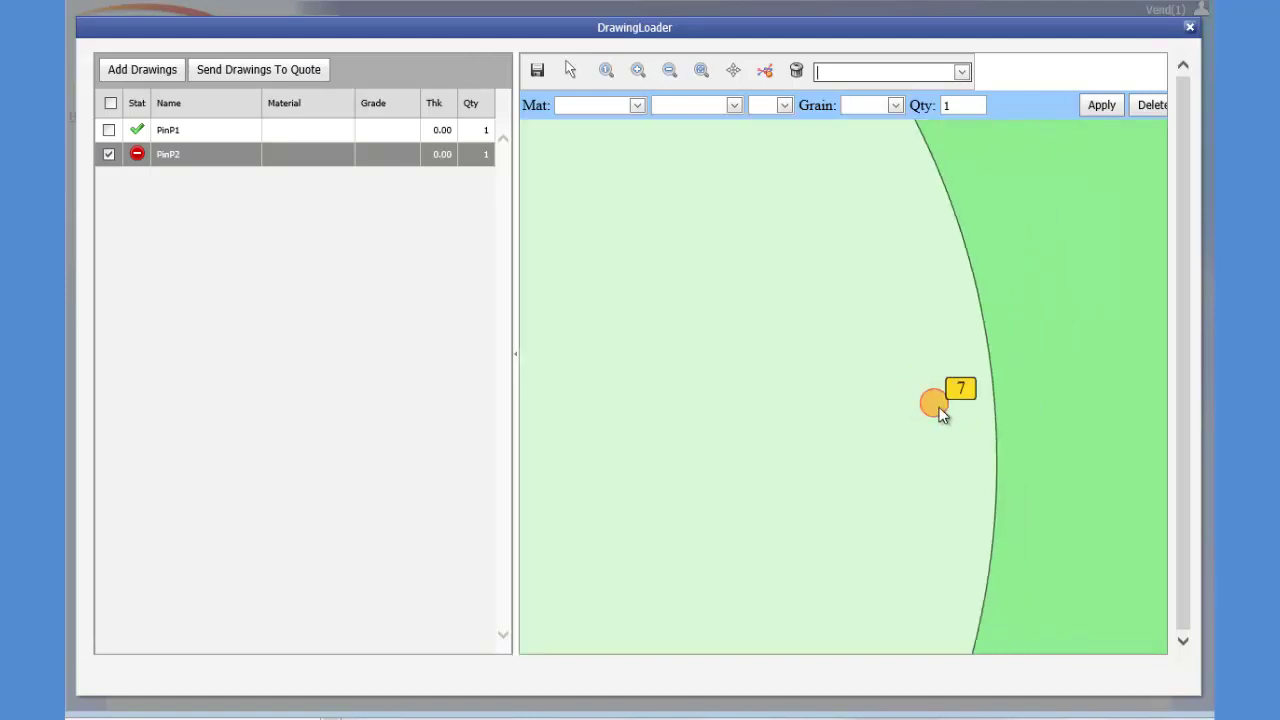
{"action": "scroll", "coordinate": [939, 407], "scroll_direction": "down", "scroll_amount": 5}
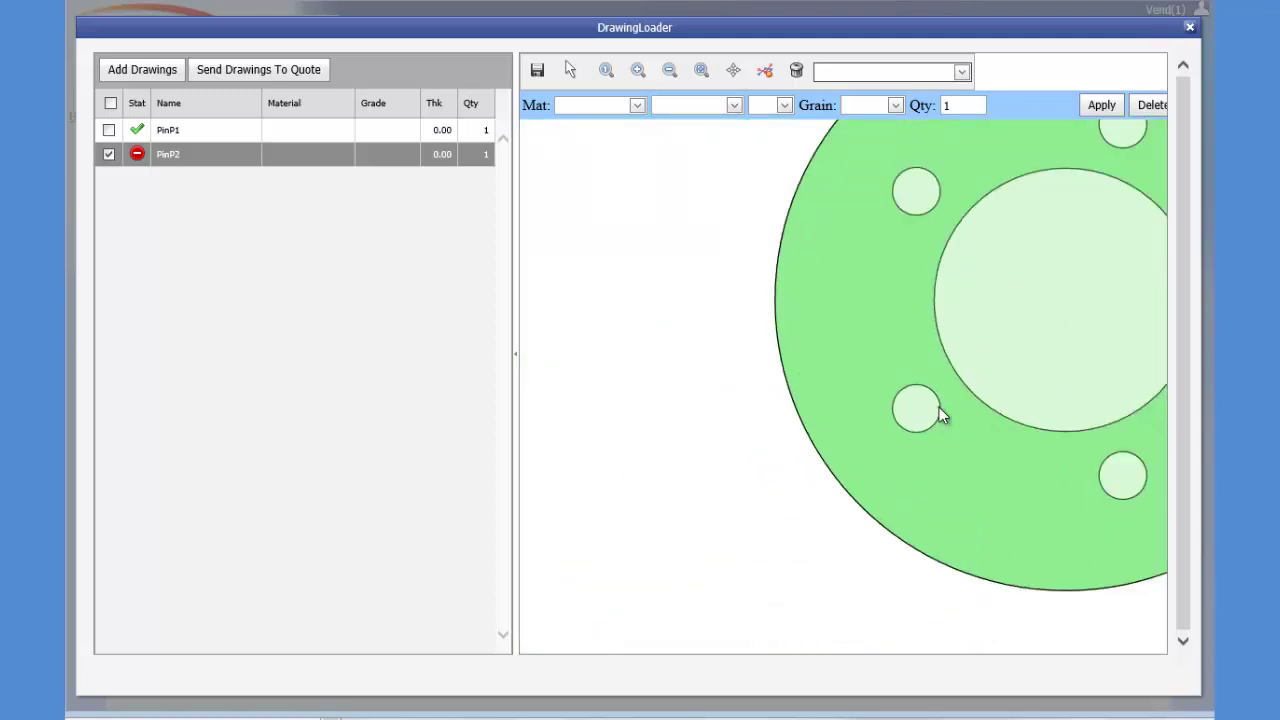
{"action": "scroll", "coordinate": [939, 409], "scroll_direction": "up", "scroll_amount": 4}
{"action": "scroll", "coordinate": [939, 409], "scroll_direction": "up", "scroll_amount": 5}
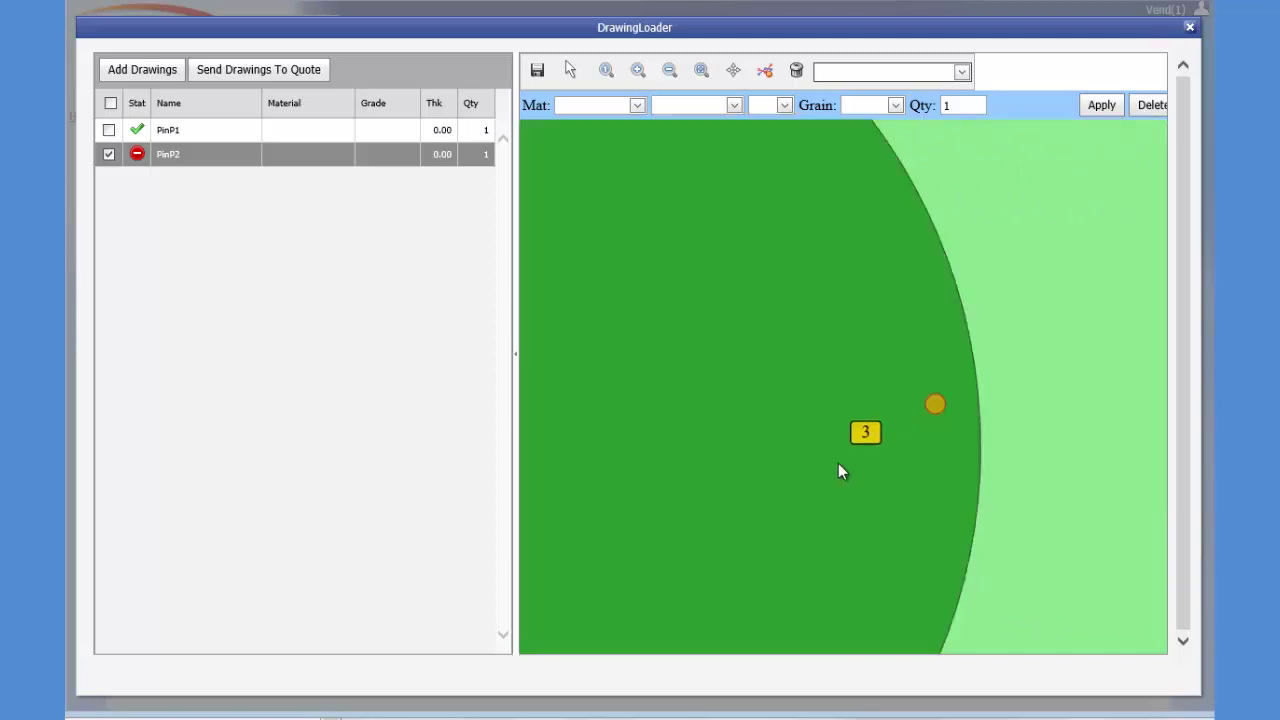
{"action": "left_click", "coordinate": [935, 408]}
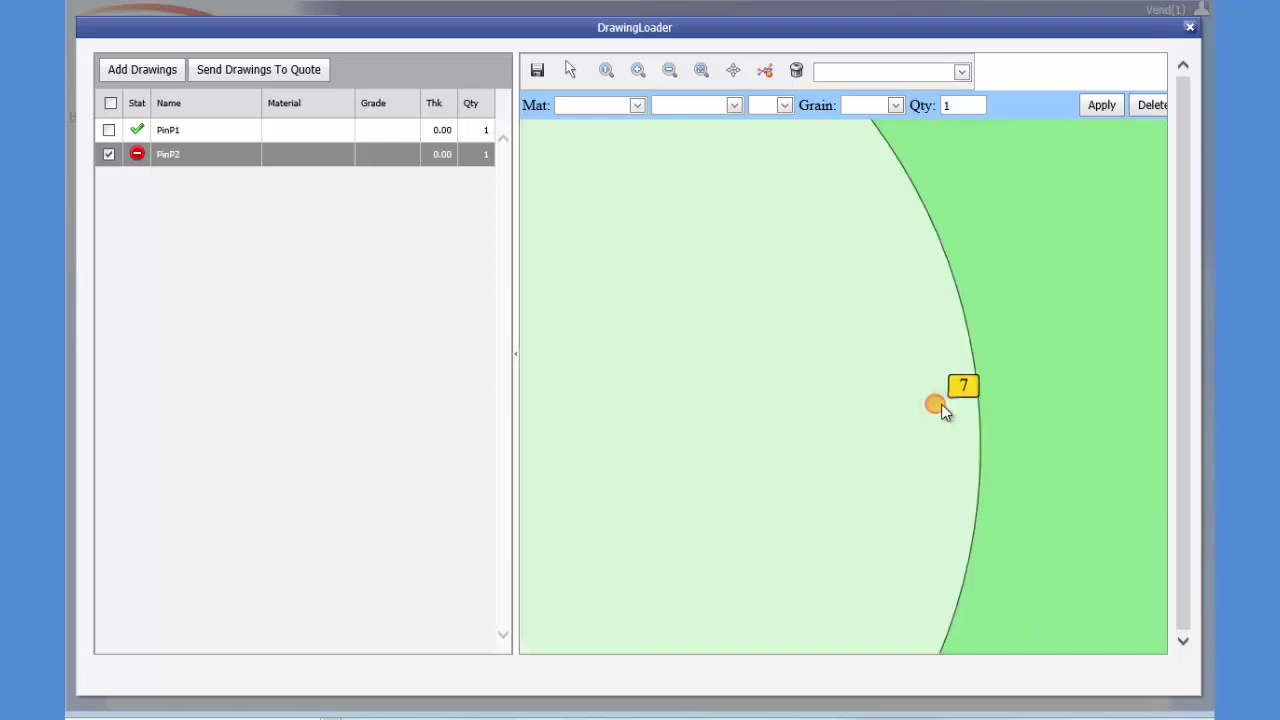
{"action": "right_click", "coordinate": [941, 406]}
{"action": "mouse_move", "coordinate": [955, 420]}
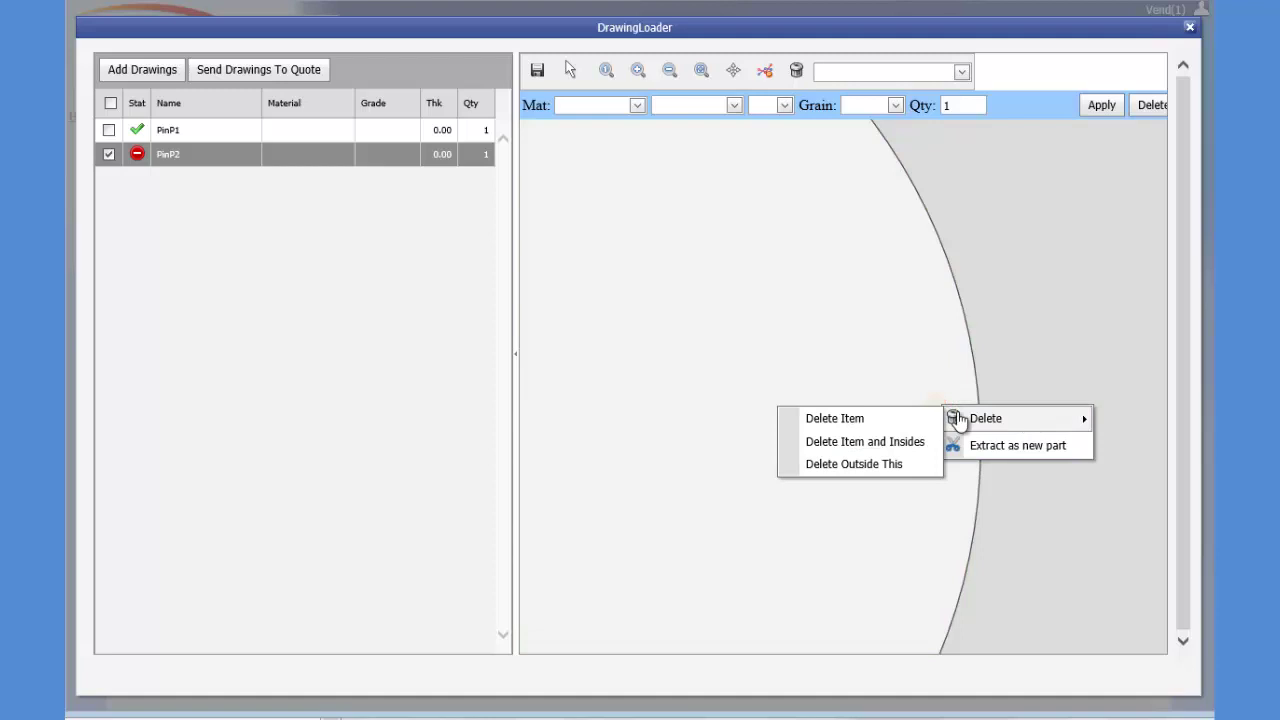
{"action": "left_click", "coordinate": [873, 418]}
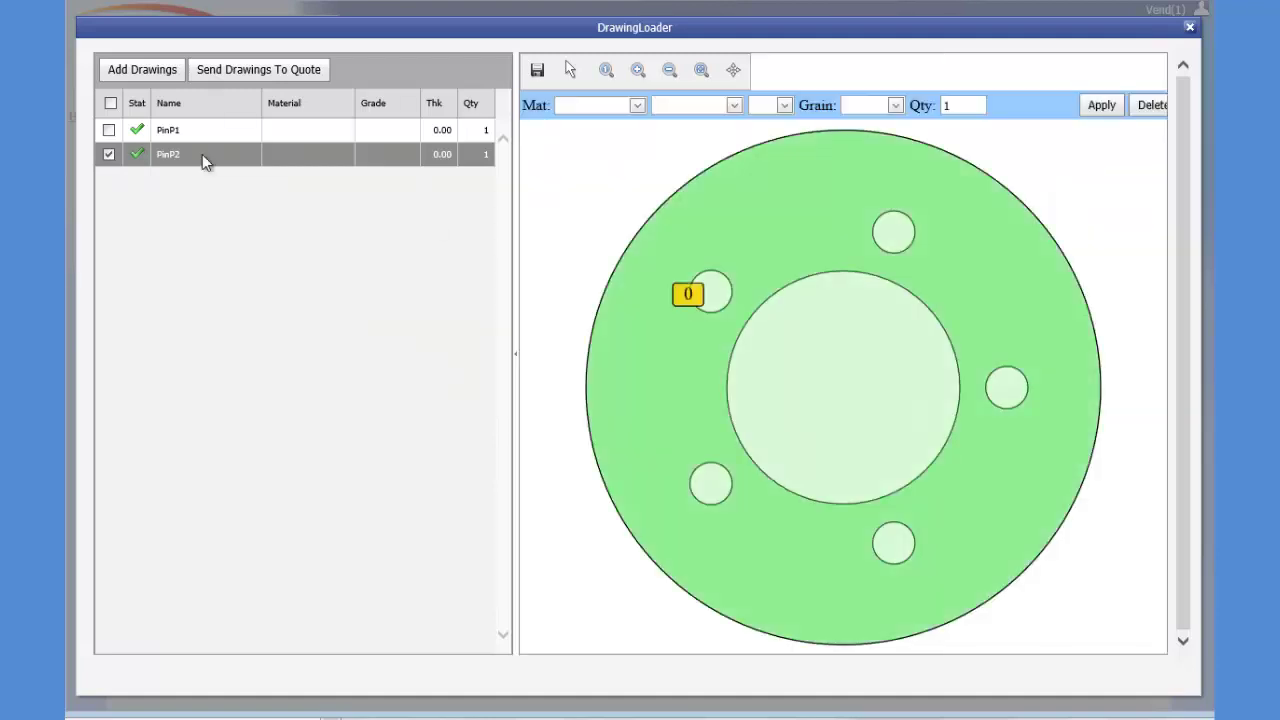